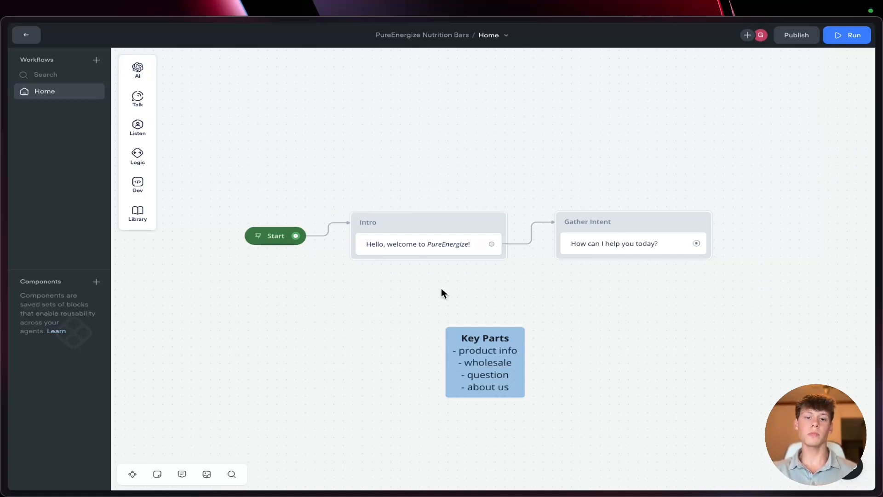
pyautogui.moveTo(256, 186); pyautogui.dragTo(732, 311)
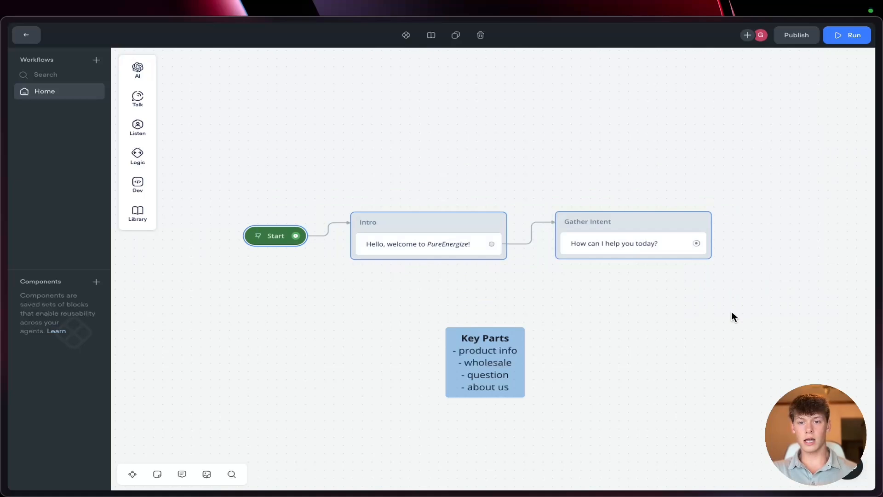
pyautogui.click(544, 307)
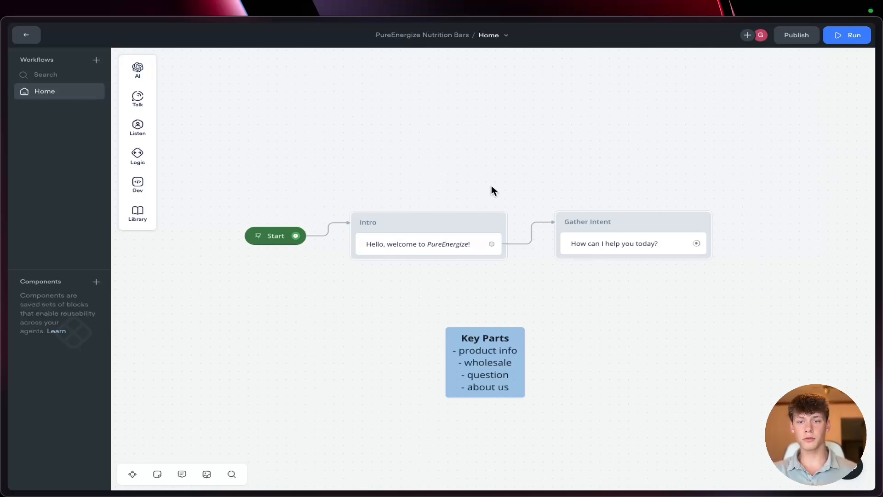
# Step: Add a Buttons block after the Gather Intent block and connect the "How can I help you today?" message to it
pyautogui.hscroll(3, 492, 185)
pyautogui.moveTo(136, 127)
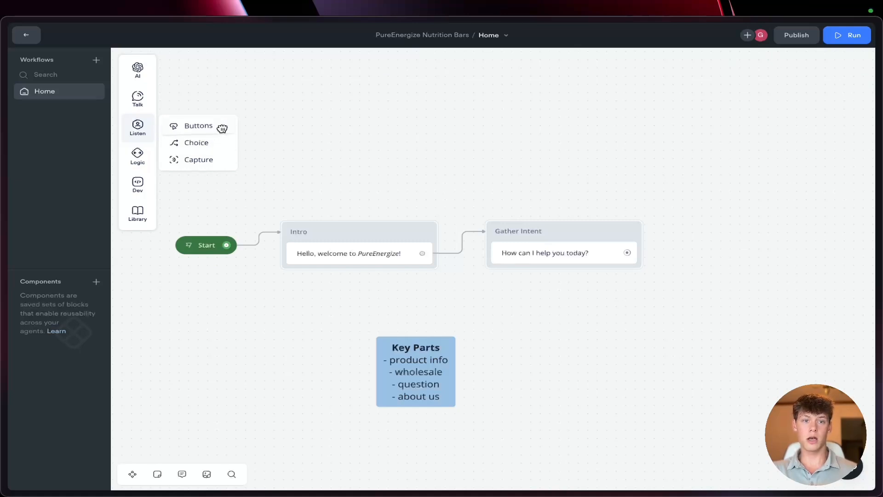
pyautogui.moveTo(219, 129); pyautogui.dragTo(821, 244)
pyautogui.moveTo(545, 254); pyautogui.dragTo(515, 227)
pyautogui.click(540, 256)
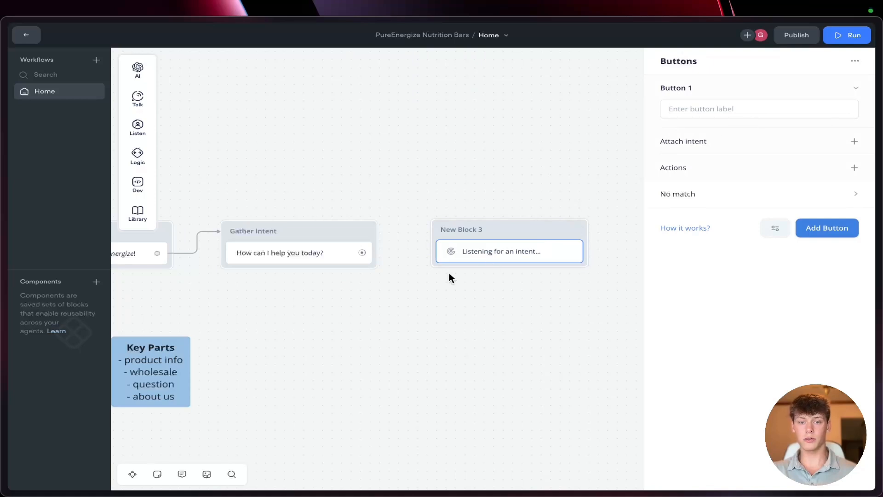
pyautogui.moveTo(362, 252); pyautogui.dragTo(443, 240)
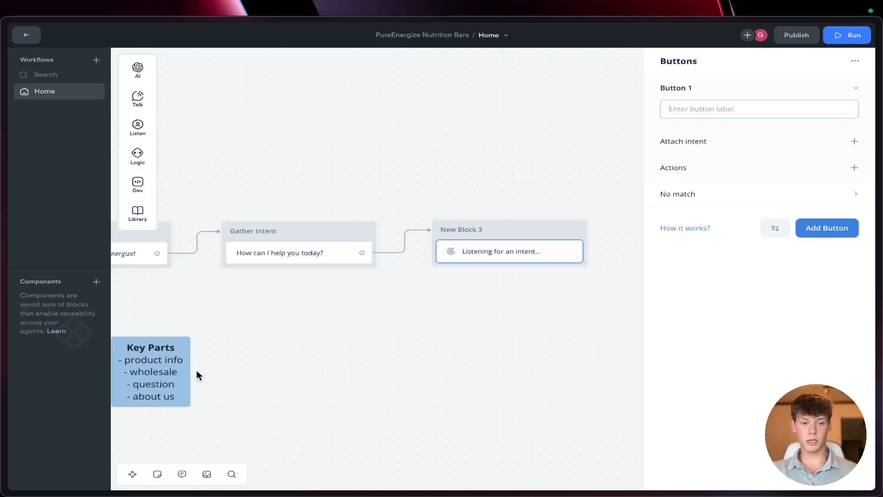
# Step: Label the first button "Product Info." and add a second button labelled "Wholesale"
pyautogui.hscroll(-3, 197, 371)
pyautogui.hscroll(-4, 359, 388)
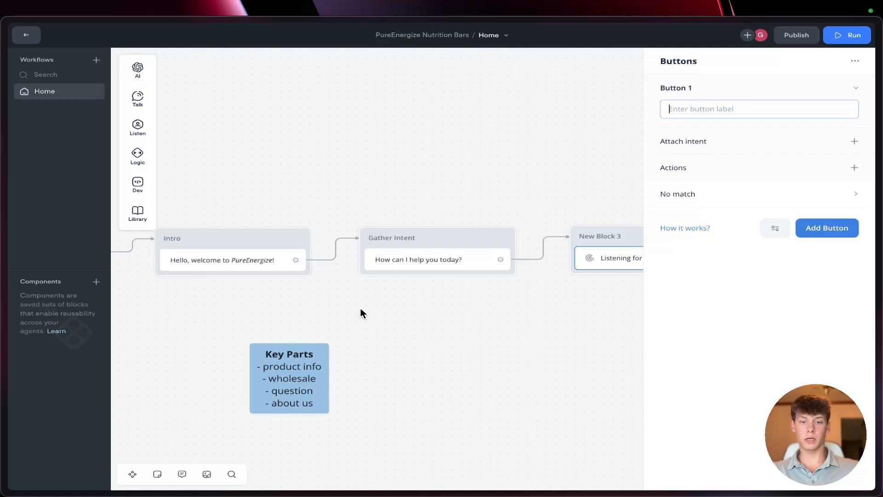
pyautogui.write('P')
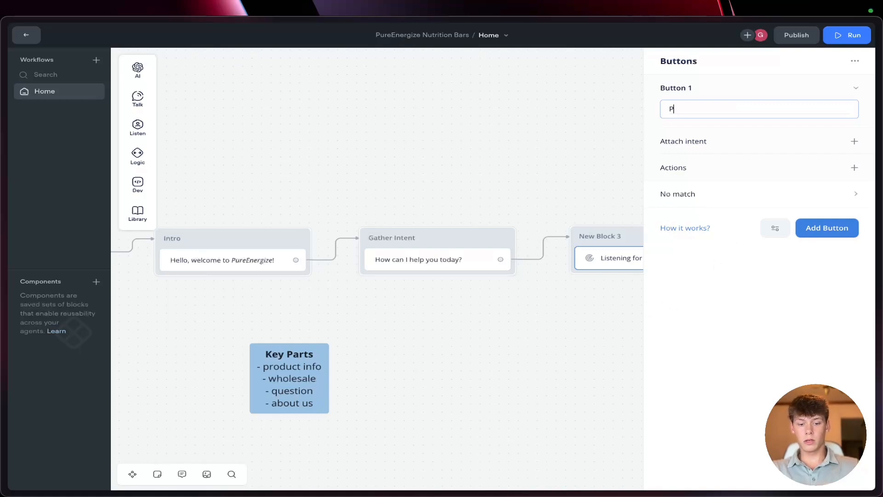
pyautogui.write('rodcut')
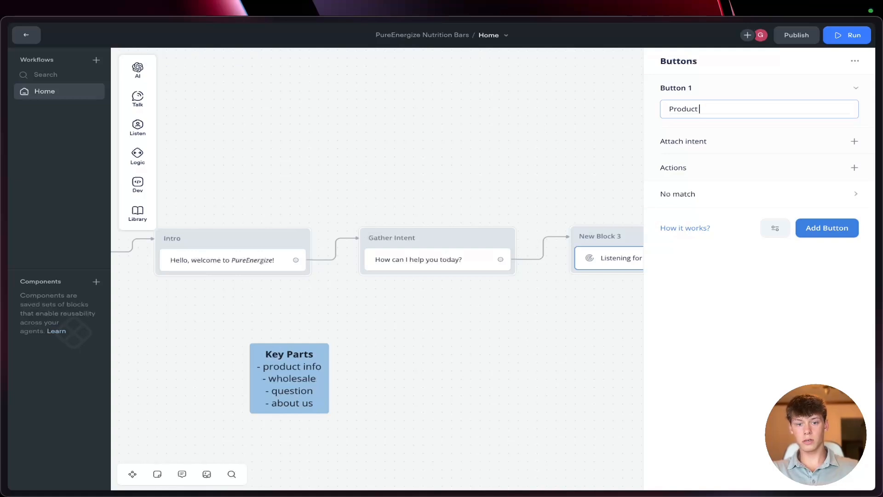
pyautogui.write('.')
pyautogui.click(827, 228)
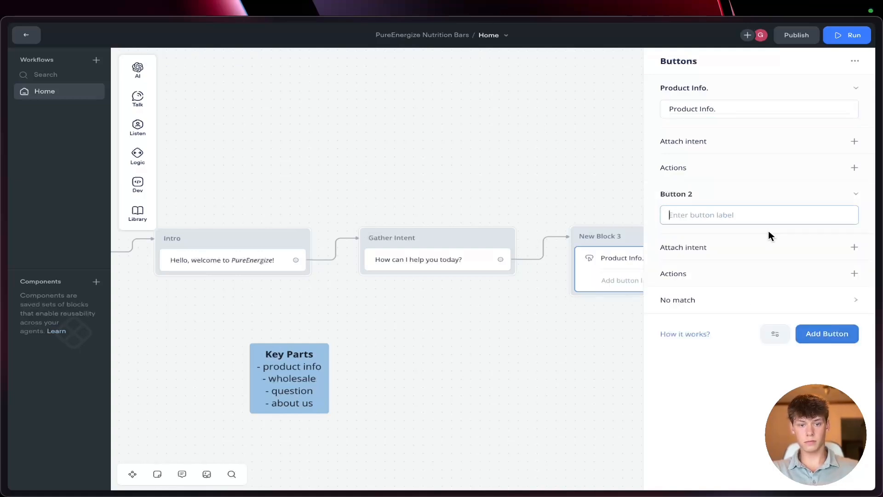
pyautogui.write('Wholesale')
# Step: Add two more buttons labelled "Ask a question" and "About us" to the Buttons step
pyautogui.click(827, 333)
pyautogui.write('ASks')
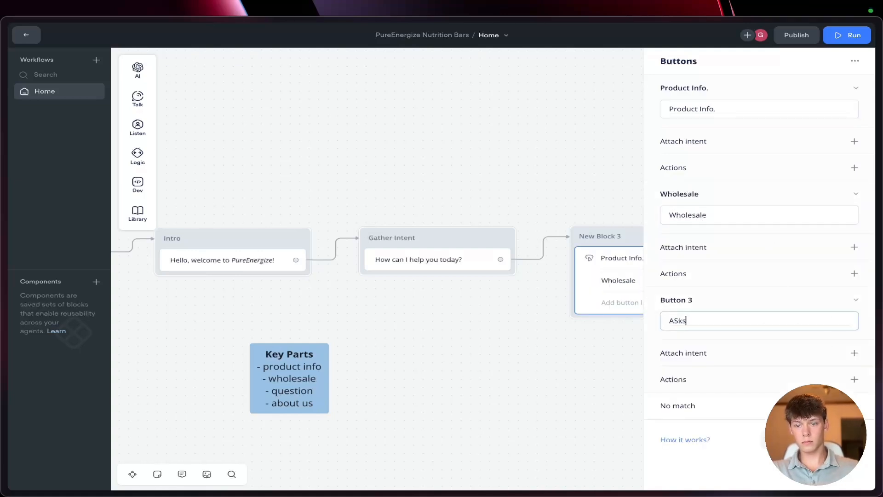
pyautogui.press('BackSpace')
pyautogui.write('a question')
pyautogui.press('Return')
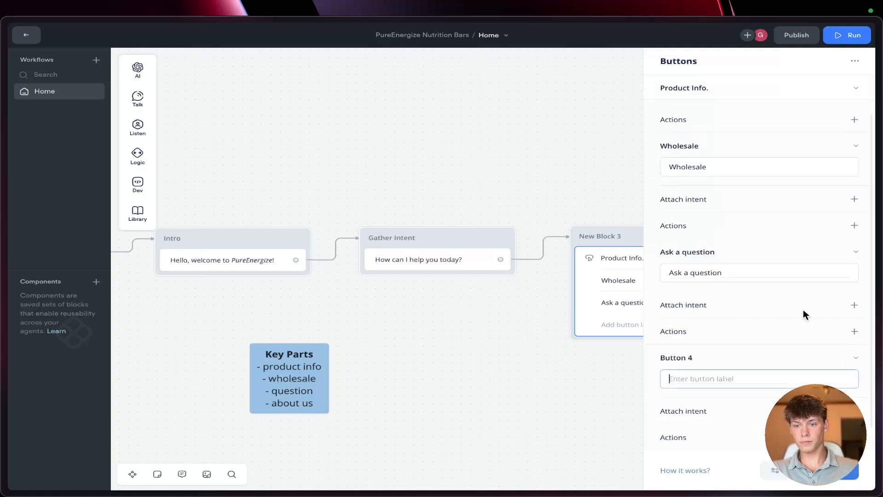
pyautogui.write('About us')
pyautogui.click(520, 402)
# Step: Connect the Product Info. button to a new Response AI block placed above and beyond the Buttons block
pyautogui.hscroll(5, 471, 409)
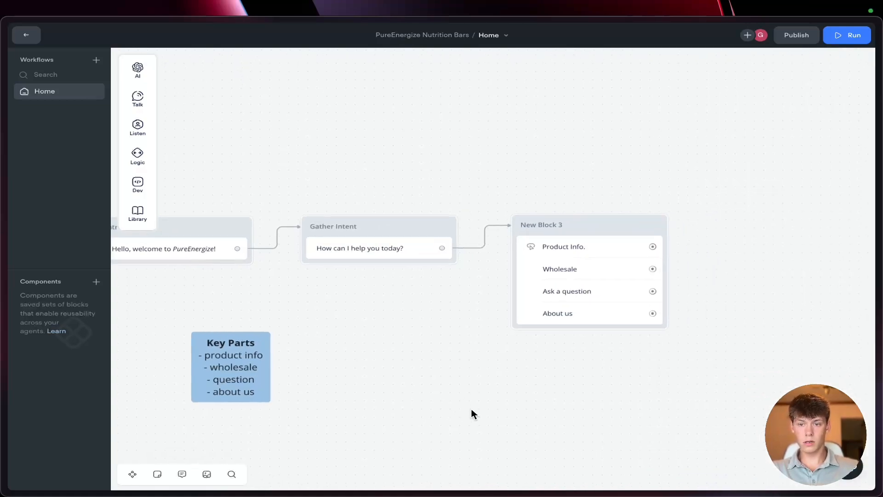
pyautogui.scroll(3, 552, 304)
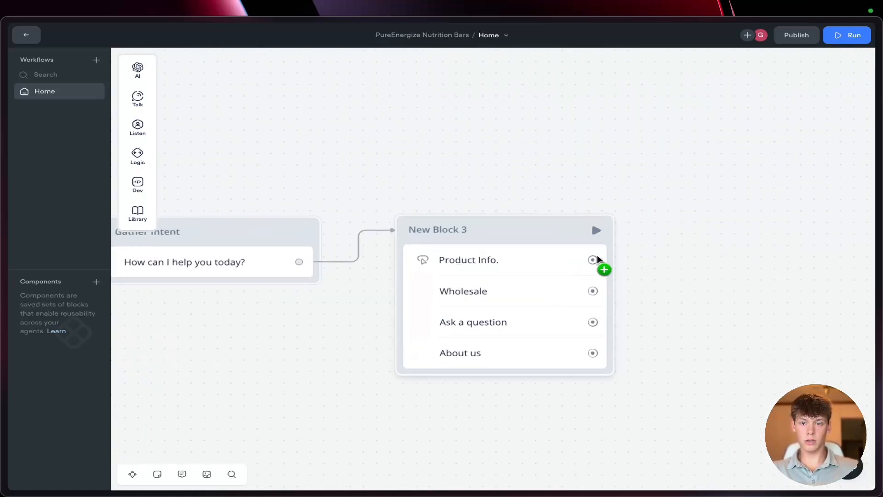
pyautogui.moveTo(593, 260); pyautogui.dragTo(714, 130)
pyautogui.hscroll(2, 694, 129)
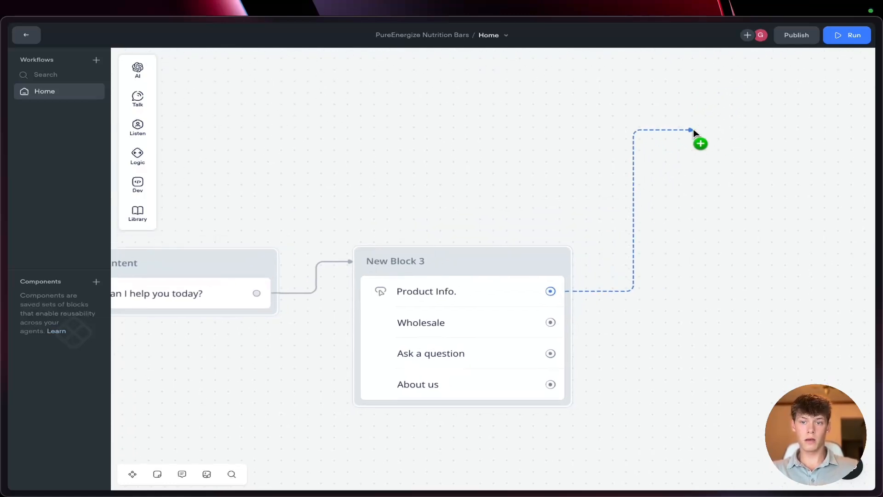
pyautogui.scroll(-1, 694, 129)
pyautogui.scroll(-1, 694, 129)
pyautogui.hscroll(1, 681, 139)
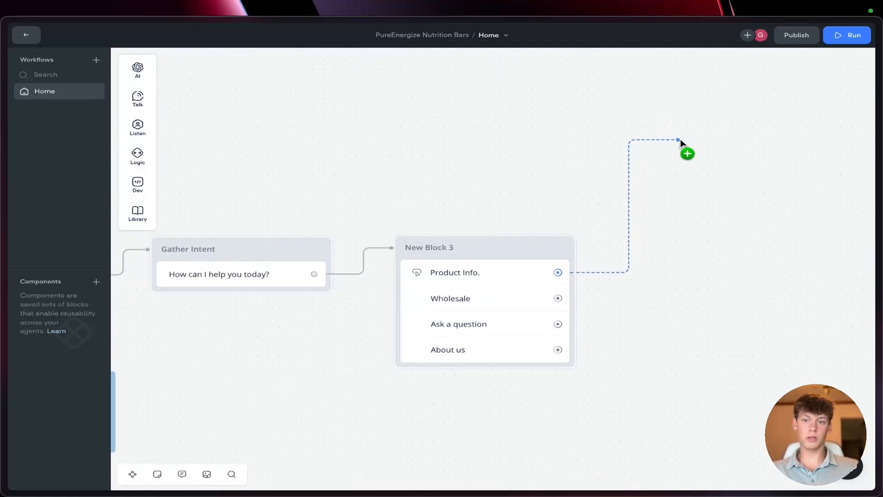
pyautogui.moveTo(680, 138); pyautogui.dragTo(681, 140)
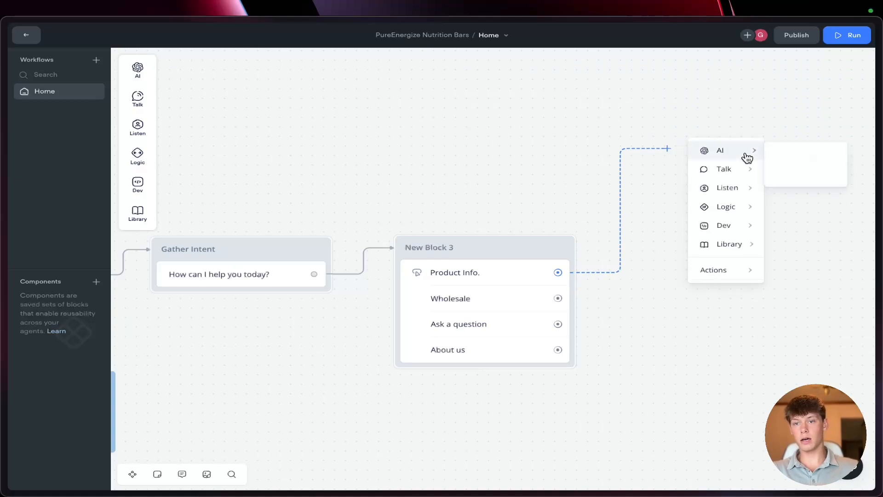
pyautogui.moveTo(746, 154)
pyautogui.click(795, 153)
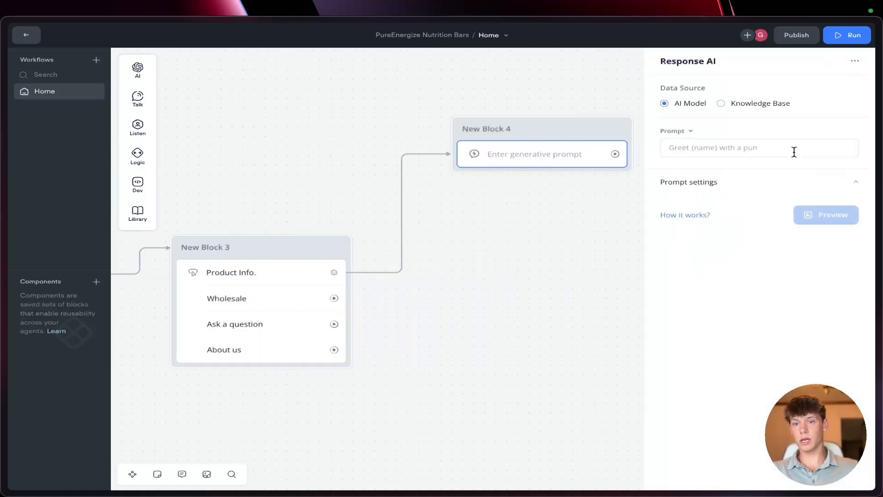
# Step: Set the Product Info. response's data source to Knowledge Base with the question "Tell the user about the products offered"
pyautogui.click(743, 105)
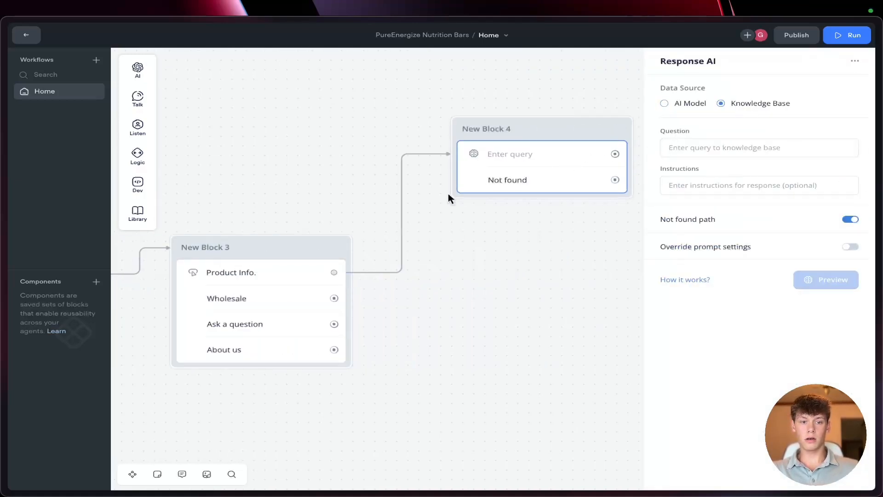
pyautogui.click(758, 149)
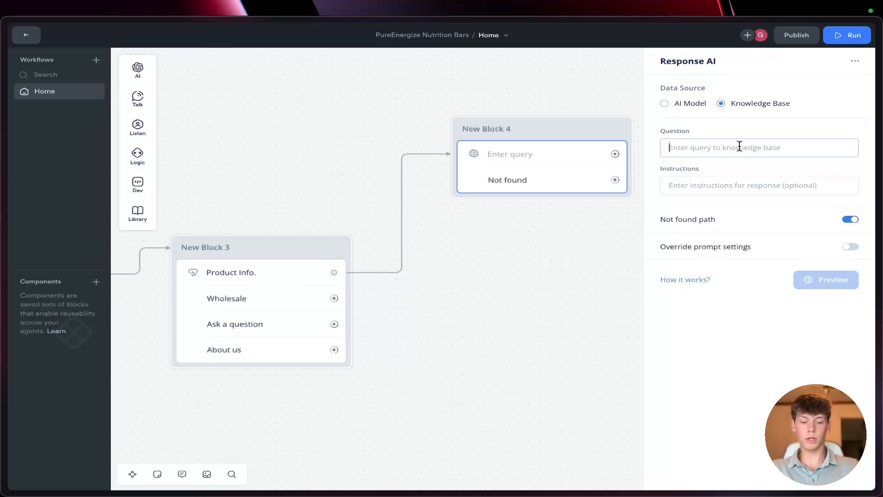
pyautogui.write('Tell the u')
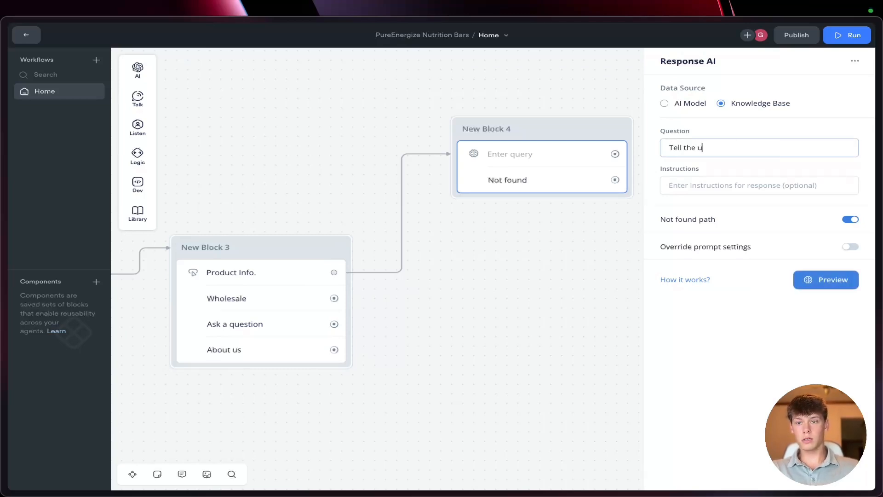
pyautogui.write('ser about the prov')
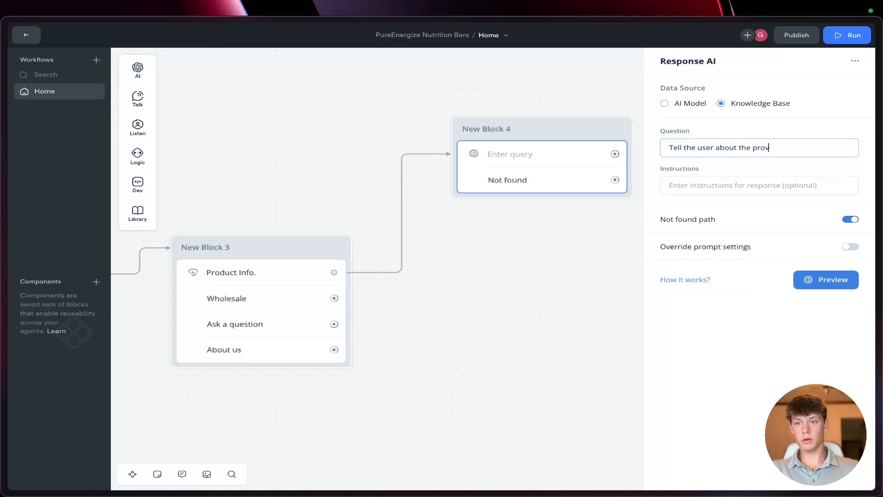
pyautogui.press('BackSpace')
pyautogui.press('BackSpace')
pyautogui.write('oducts offered')
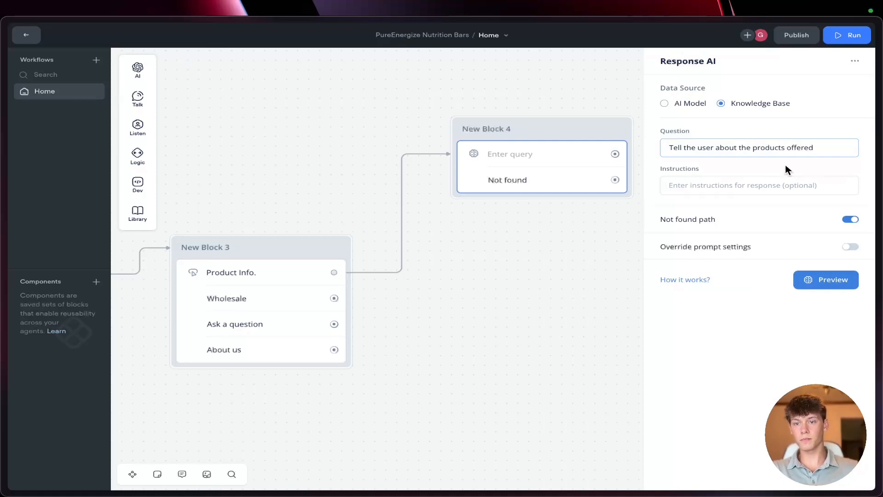
# Step: Give the products response the instructions "Answer as if you are a sales assistant"
pyautogui.click(775, 185)
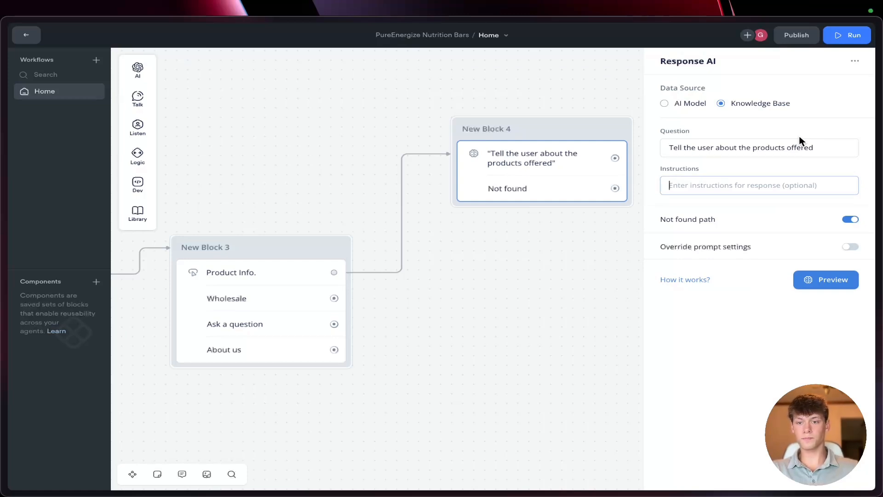
pyautogui.write('St')
pyautogui.press('BackSpace')
pyautogui.press('BackSpace')
pyautogui.write('A')
pyautogui.press('BackSpace')
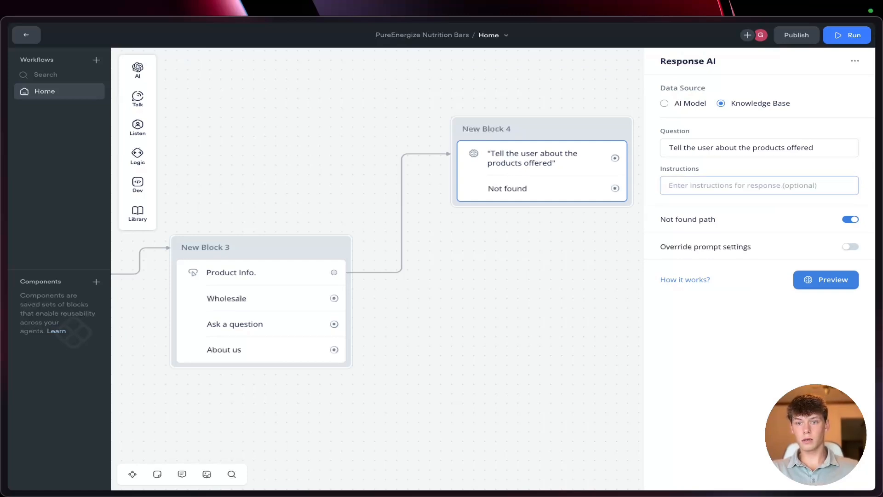
pyautogui.write('Answer as if')
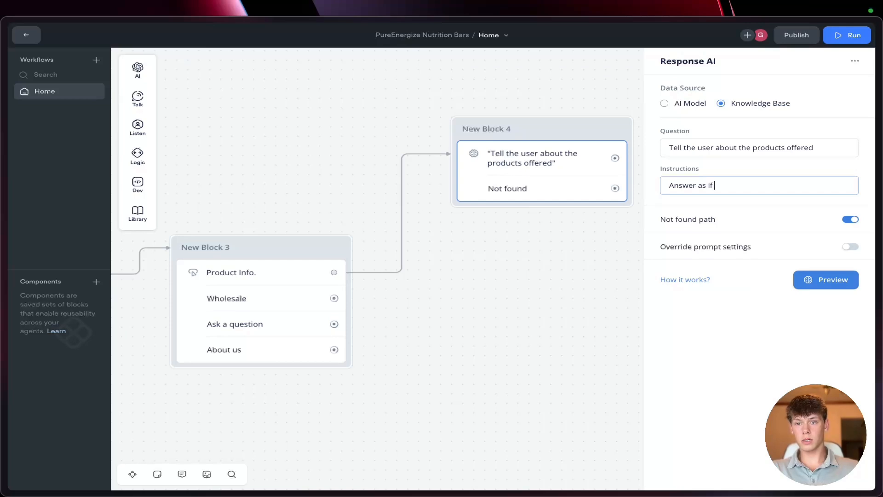
pyautogui.write(' you are a sales asst')
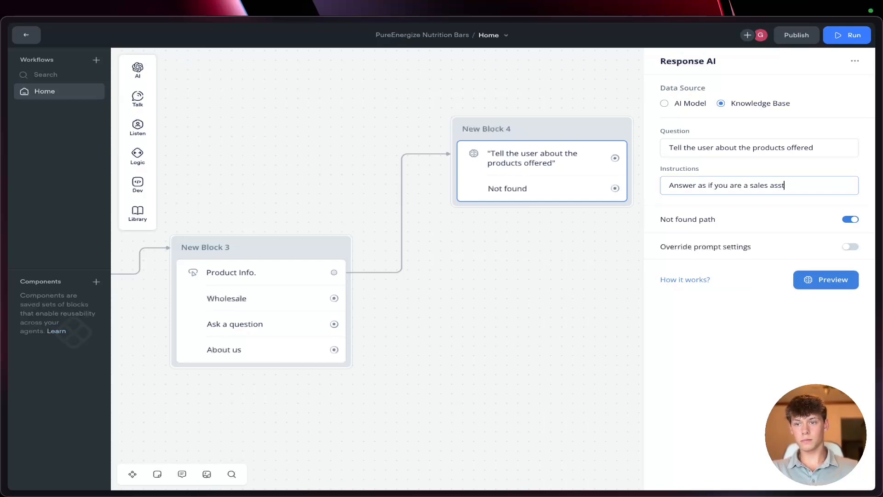
pyautogui.write('iantistan')
# Step: Turn off the Not found path for the products-offered response and close its settings
pyautogui.click(620, 275)
pyautogui.click(675, 192)
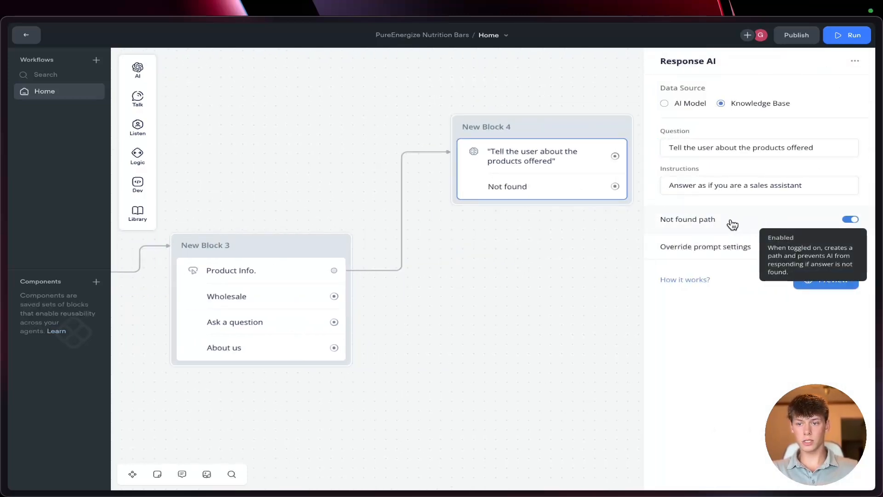
pyautogui.click(732, 224)
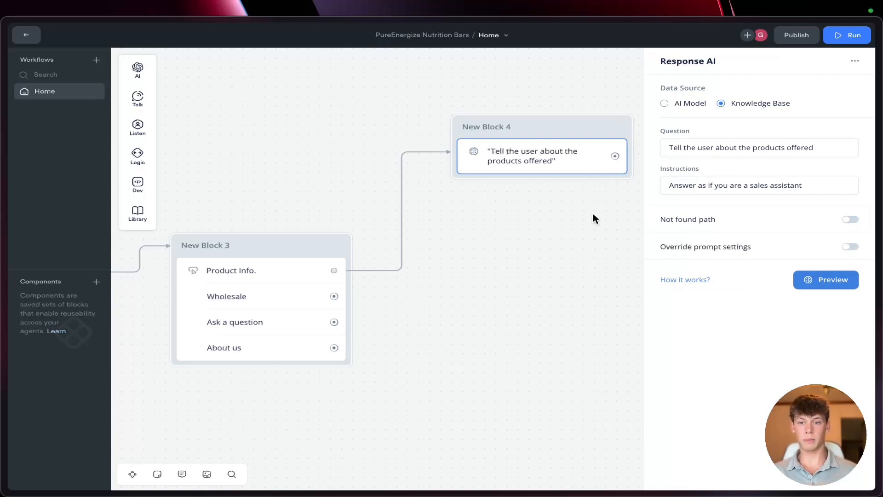
pyautogui.moveTo(790, 244)
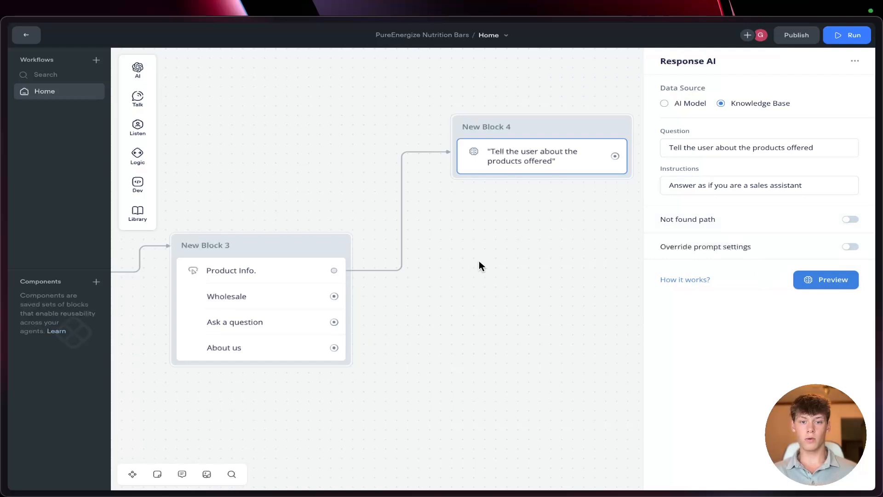
pyautogui.click(500, 215)
# Step: Connect the Wholesale button to a new Response AI block below the products-offered block
pyautogui.moveTo(334, 296); pyautogui.dragTo(541, 221)
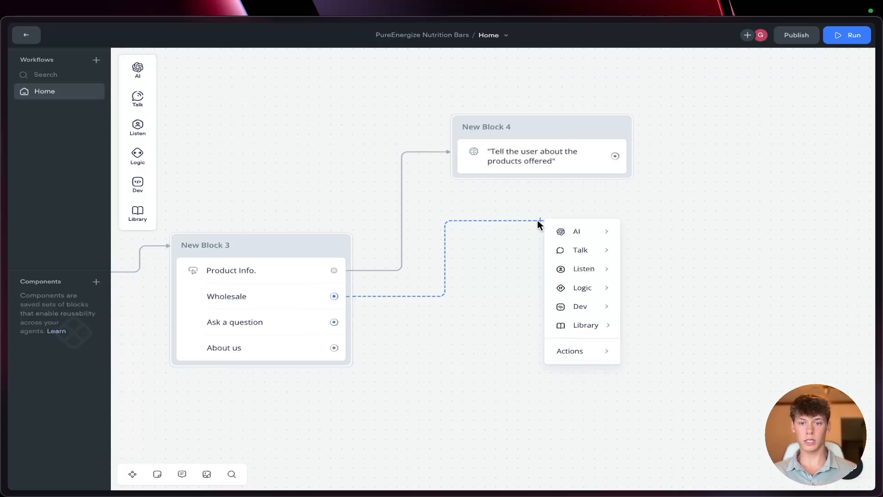
pyautogui.moveTo(616, 228)
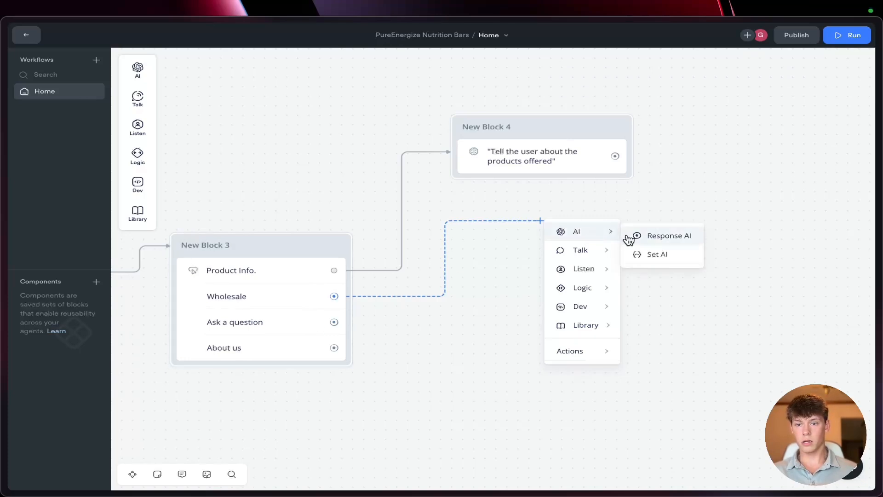
pyautogui.click(653, 234)
# Step: Set the Wholesale response's data source to Knowledge Base with the question "Tell the user about the wholesale process"
pyautogui.click(760, 104)
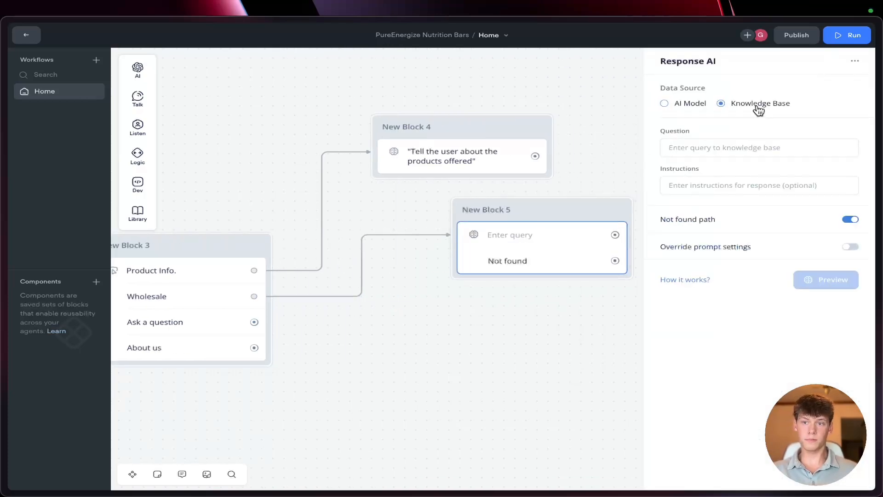
pyautogui.click(719, 146)
pyautogui.write('Tell the user about t')
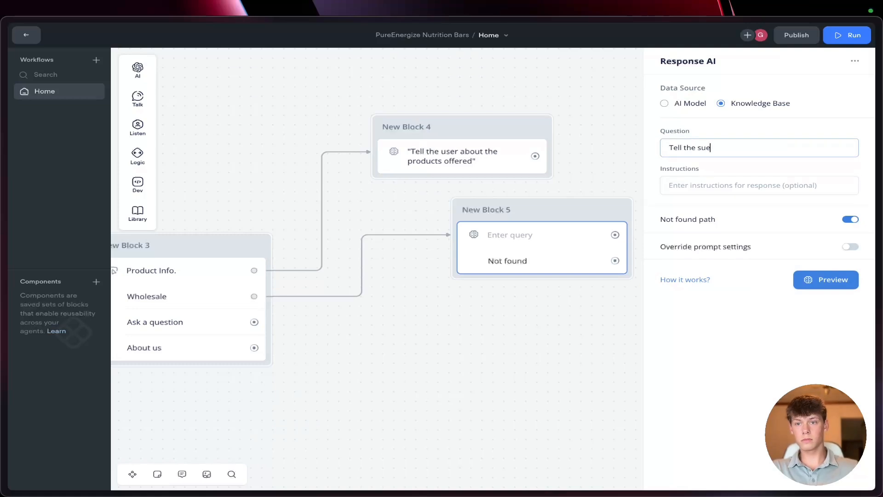
pyautogui.write('he wholesale process')
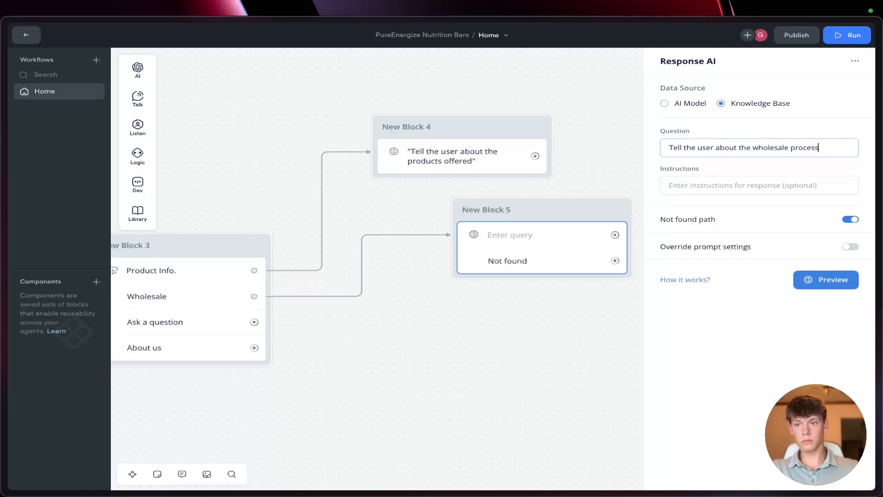
# Step: Copy the products response's instructions "Answer as if you are a sales assistant" into the Wholesale response's instructions
pyautogui.click(488, 144)
pyautogui.click(664, 182)
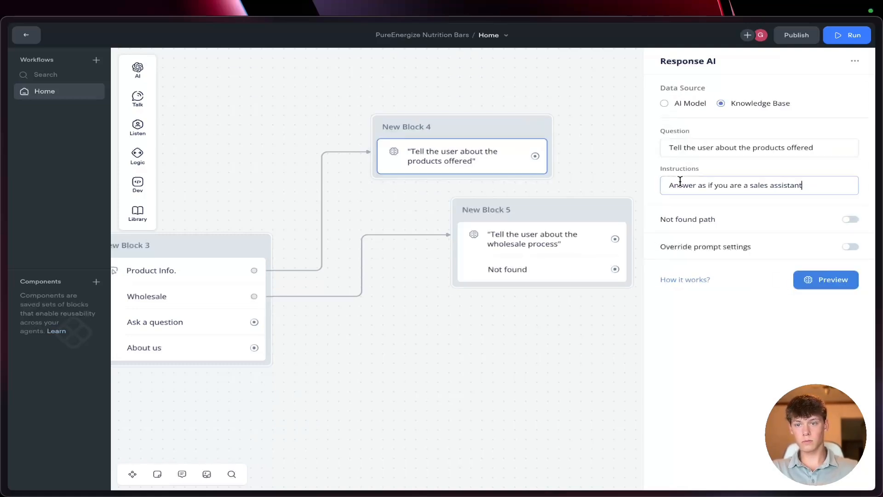
pyautogui.press('super+a')
pyautogui.press('super+c')
pyautogui.click(501, 270)
pyautogui.hscroll(-6, 359, 196)
pyautogui.click(360, 197)
pyautogui.scroll(-3, 431, 200)
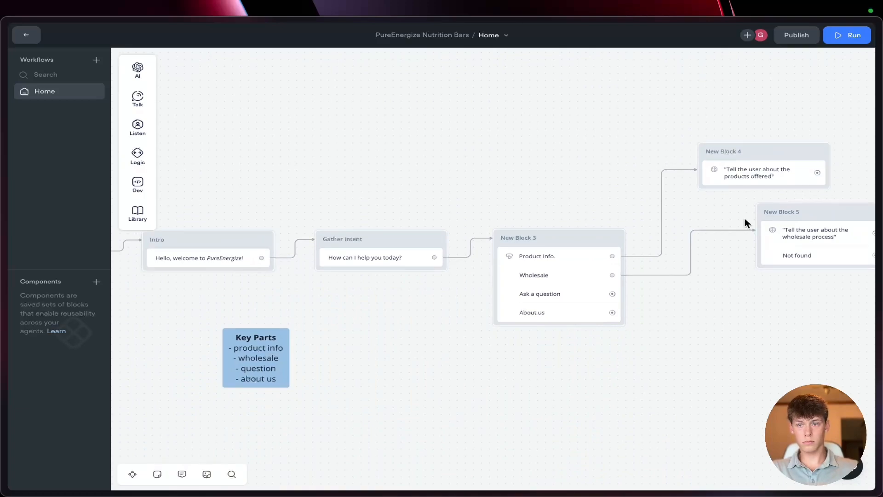
pyautogui.click(782, 234)
pyautogui.click(731, 185)
pyautogui.press('super+v')
# Step: Copy the brand name from the Intro message and extend the products response's instructions with "for PureEnergize"
pyautogui.hscroll(-6, 503, 207)
pyautogui.click(253, 258)
pyautogui.doubleClick(753, 109)
pyautogui.press('super+c')
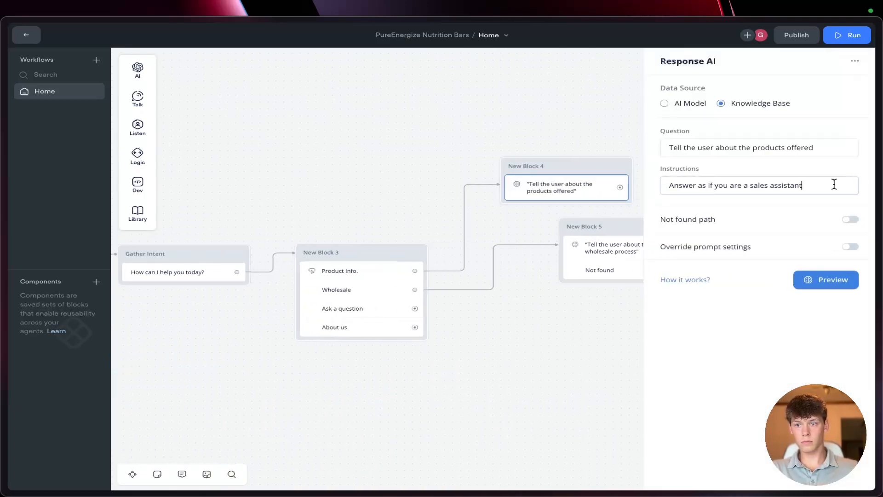
pyautogui.write('for')
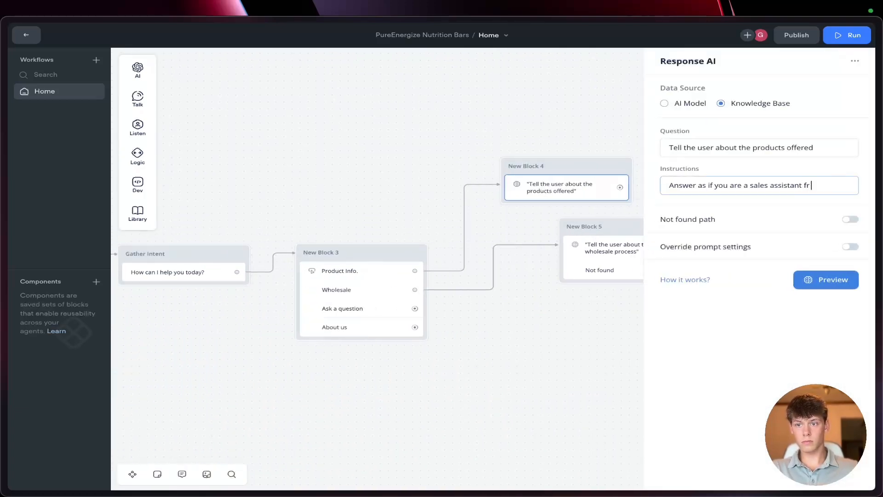
pyautogui.press('super+v')
# Step: Turn off the Wholesale response's Not found path and complete its instructions as "Answer as if you are a sales assistant for PureEnergize"
pyautogui.click(591, 276)
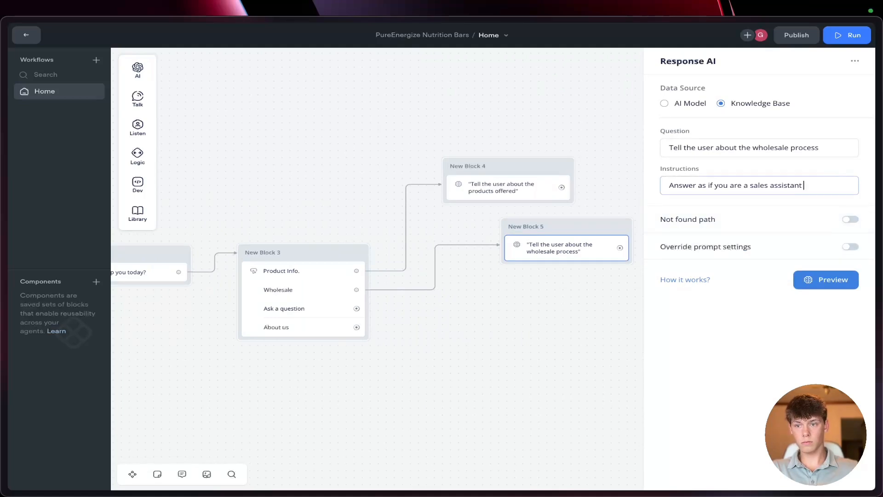
pyautogui.write('PureEnergize')
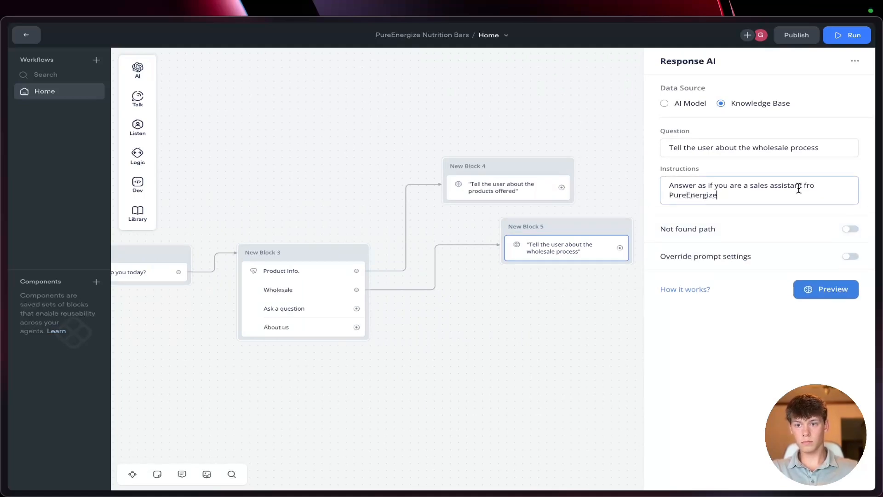
pyautogui.click(813, 185)
pyautogui.press('BackSpace')
pyautogui.press('BackSpace')
pyautogui.write('or')
# Step: Connect the About us button to a new Response AI block below the wholesale-process block
pyautogui.click(356, 328)
pyautogui.moveTo(356, 327); pyautogui.dragTo(462, 360)
pyautogui.moveTo(516, 232)
pyautogui.click(590, 232)
# Step: Set the About us response to Knowledge Base with the question "Tell the user about the company from the about us section"
pyautogui.click(721, 103)
pyautogui.click(726, 145)
pyautogui.write('Tell the ')
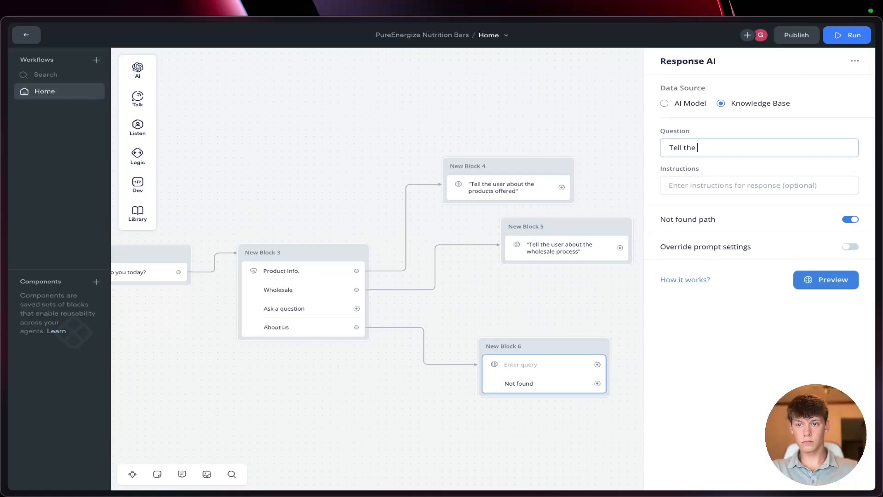
pyautogui.write('user about the compa')
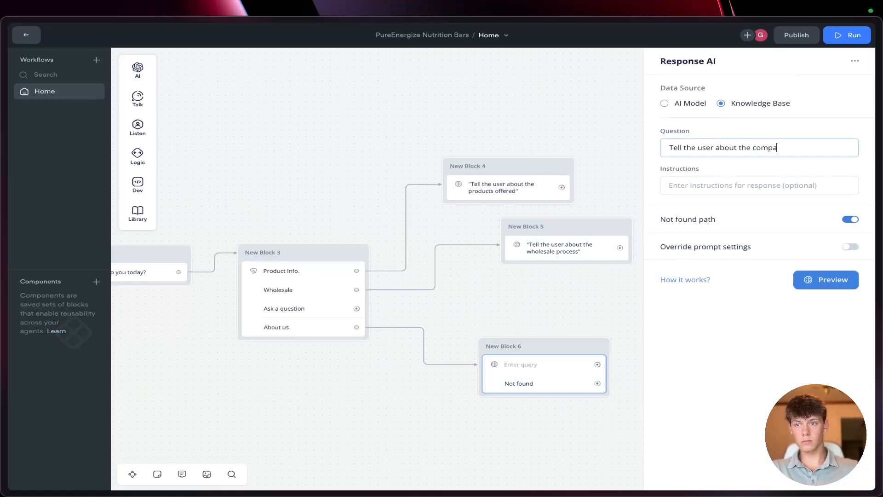
pyautogui.write('ny from the about us secti')
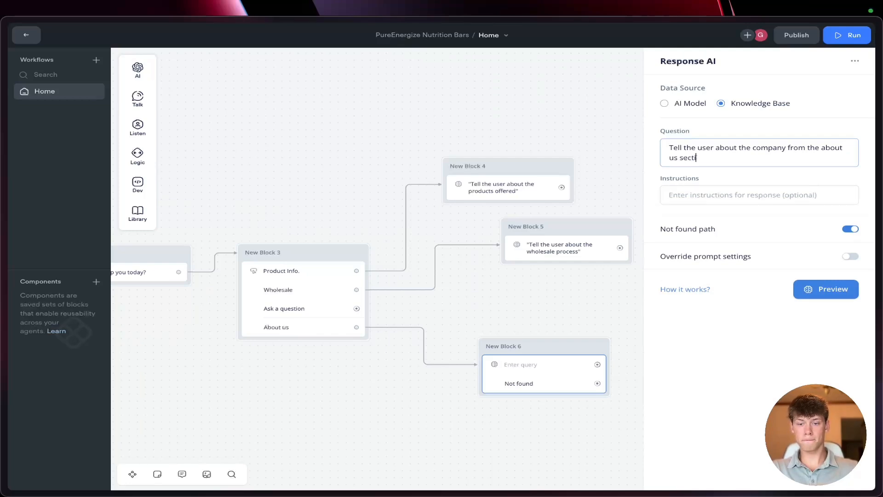
pyautogui.write('on')
# Step: Give the About us response the instructions "Answer as if you are a sales assistant for PureEnergize" and turn off its Not found path
pyautogui.click(729, 193)
pyautogui.write('PureEnergize')
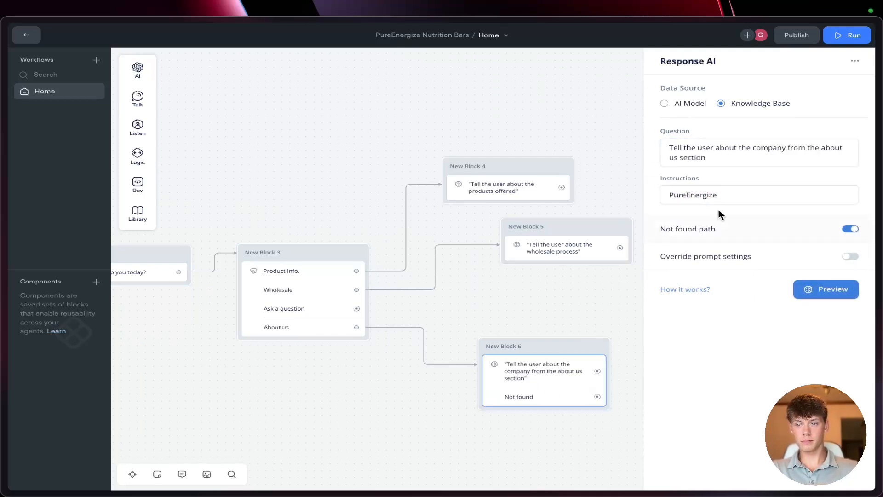
pyautogui.write('Answer as if you are a sales assistant for PureEnergize')
pyautogui.click(718, 193)
pyautogui.press('BackSpace')
pyautogui.press('BackSpace')
pyautogui.press('BackSpace')
pyautogui.press('BackSpace')
pyautogui.press('BackSpace')
pyautogui.press('BackSpace')
pyautogui.press('BackSpace')
pyautogui.press('BackSpace')
pyautogui.press('BackSpace')
pyautogui.press('BackSpace')
pyautogui.press('BackSpace')
pyautogui.press('BackSpace')
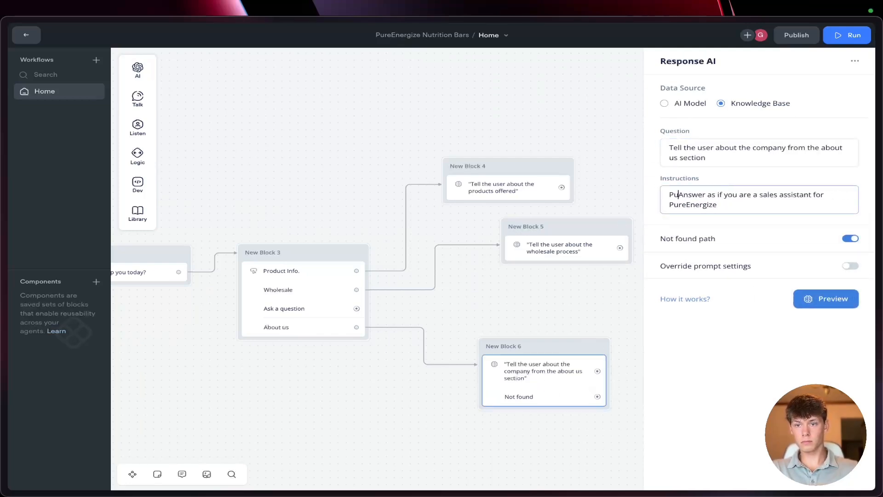
pyautogui.click(711, 239)
pyautogui.click(557, 315)
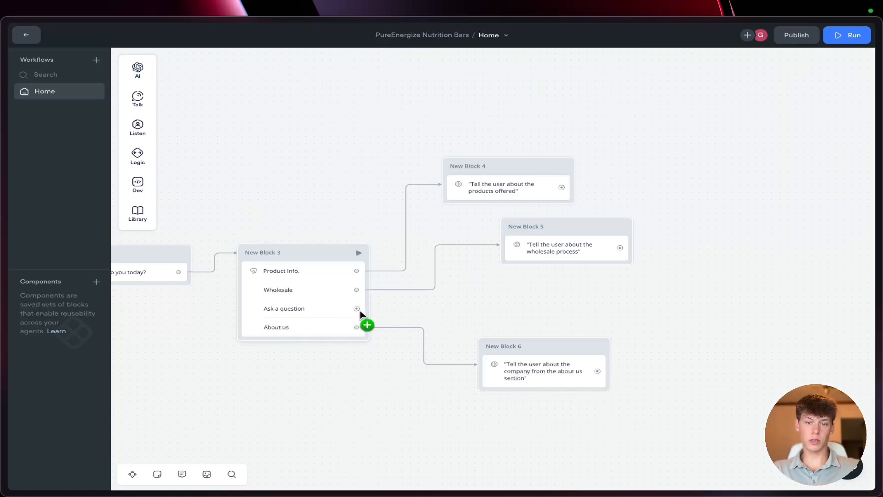
# Step: Connect the Ask a question button to a new Text block reading "What can I help you with?"
pyautogui.moveTo(358, 309); pyautogui.dragTo(511, 298)
pyautogui.moveTo(551, 313)
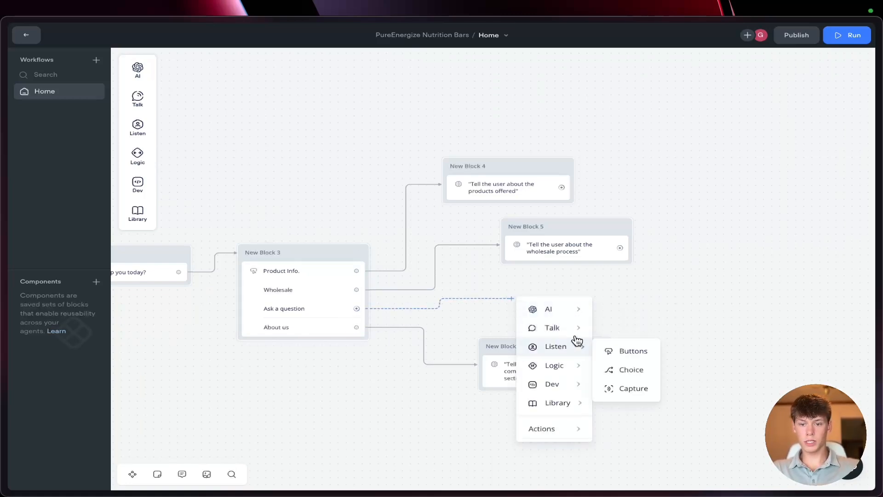
pyautogui.moveTo(589, 330)
pyautogui.click(626, 332)
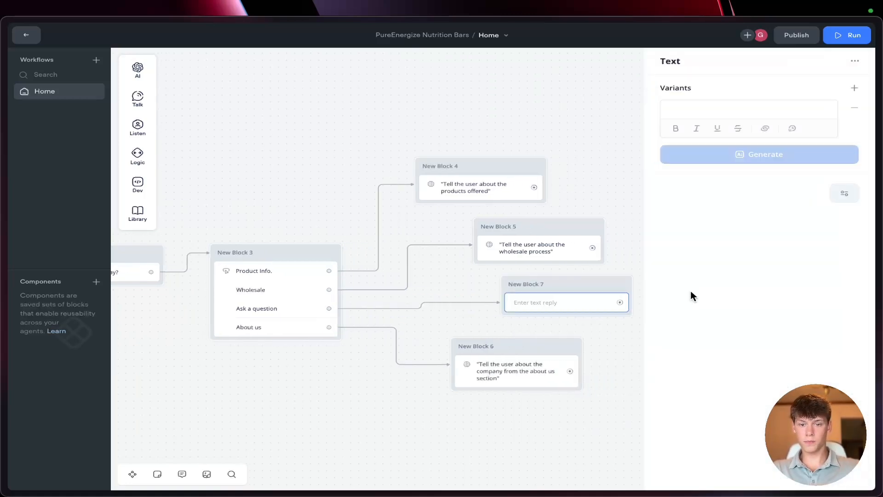
pyautogui.click(695, 109)
pyautogui.write('What')
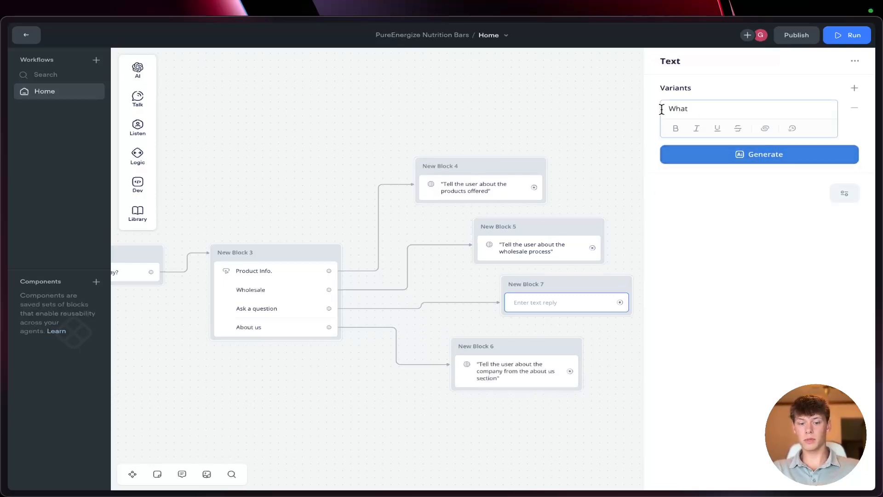
pyautogui.write(' can I help ')
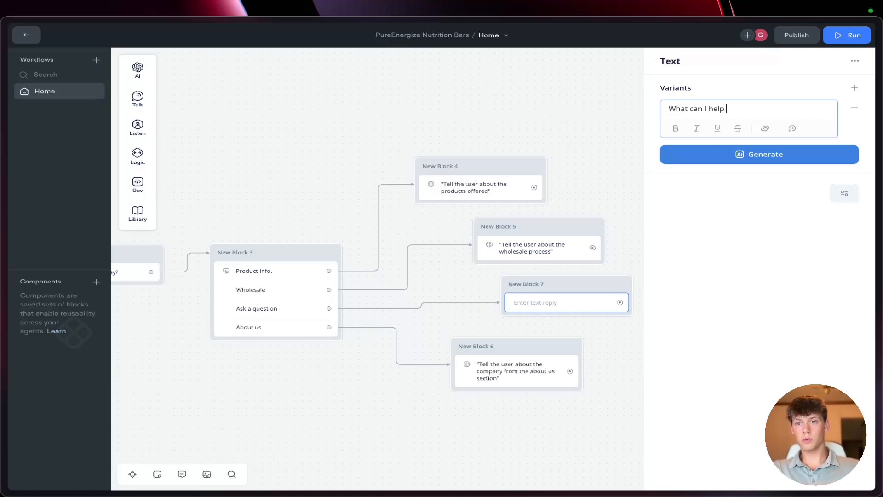
pyautogui.write('you with?')
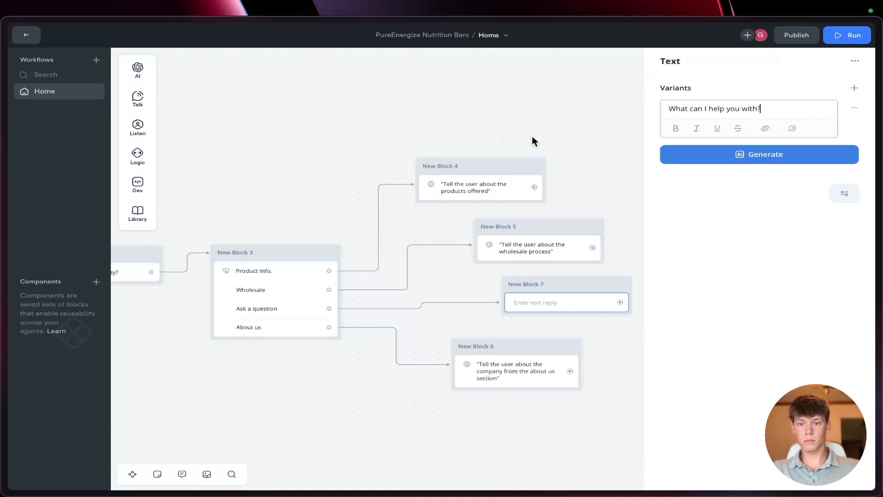
pyautogui.click(577, 135)
# Step: Add a Capture block storing the entire user reply in {last_utterance} and connect the "What can I help you with?" block to it
pyautogui.hscroll(4, 577, 135)
pyautogui.moveTo(141, 133)
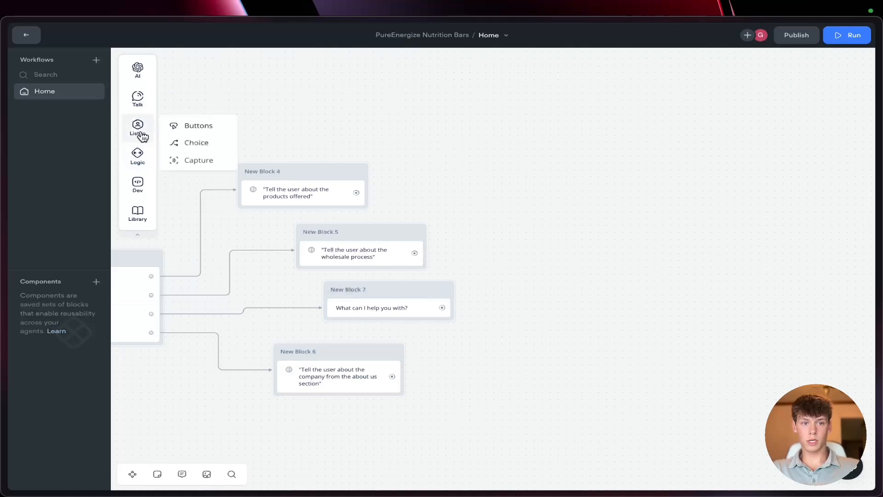
pyautogui.moveTo(198, 160); pyautogui.dragTo(501, 313)
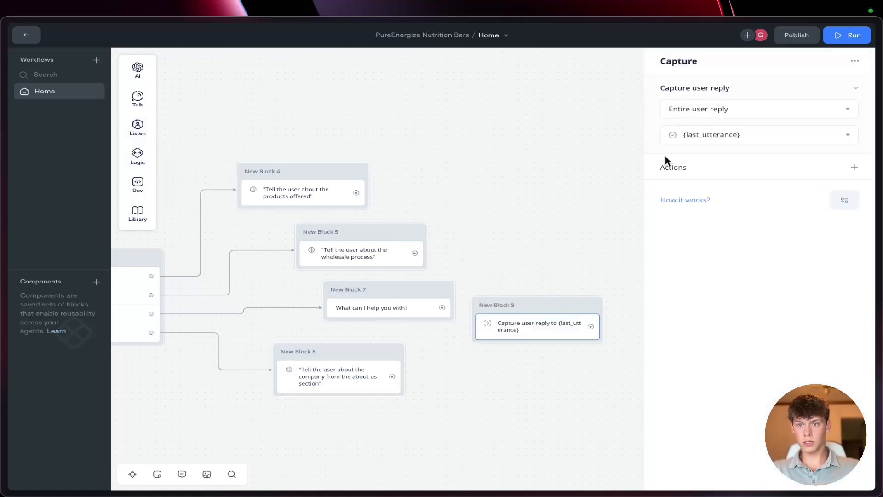
pyautogui.moveTo(556, 304); pyautogui.dragTo(582, 284)
pyautogui.moveTo(443, 307); pyautogui.dragTo(540, 286)
pyautogui.click(532, 242)
# Step: Connect the Capture block to a new Response AI block using the Knowledge Base with {last_utterance} as the question
pyautogui.hscroll(5, 533, 243)
pyautogui.moveTo(150, 92)
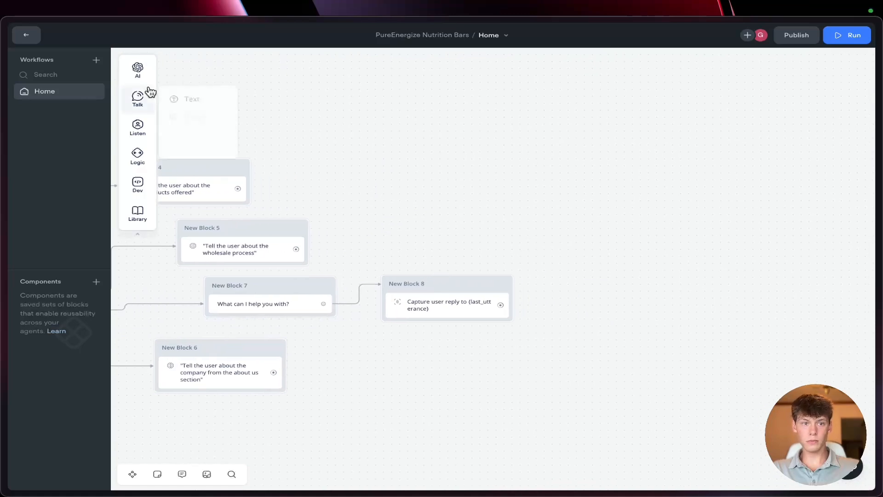
pyautogui.moveTo(502, 300); pyautogui.dragTo(600, 282)
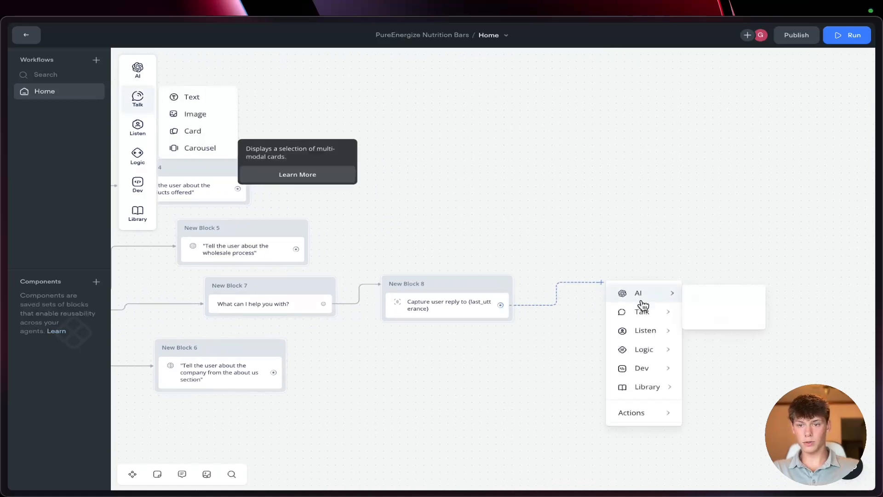
pyautogui.click(717, 295)
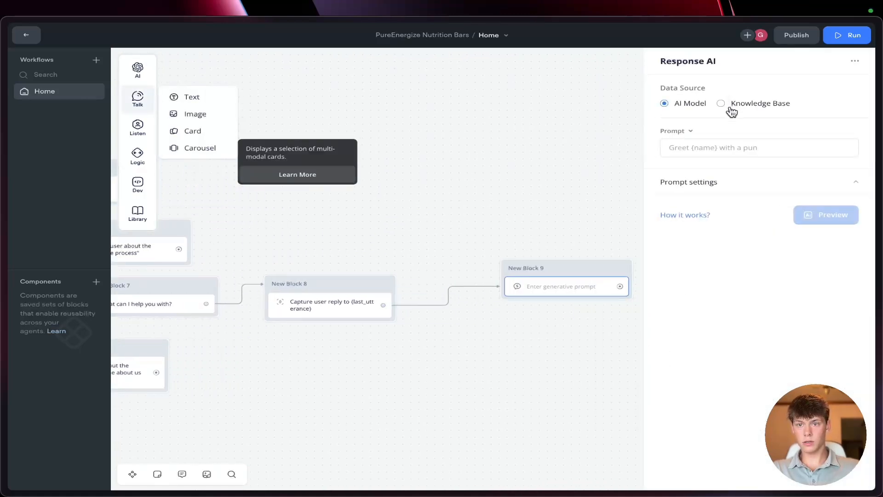
pyautogui.click(731, 104)
pyautogui.click(707, 146)
pyautogui.write('{last_utterance')
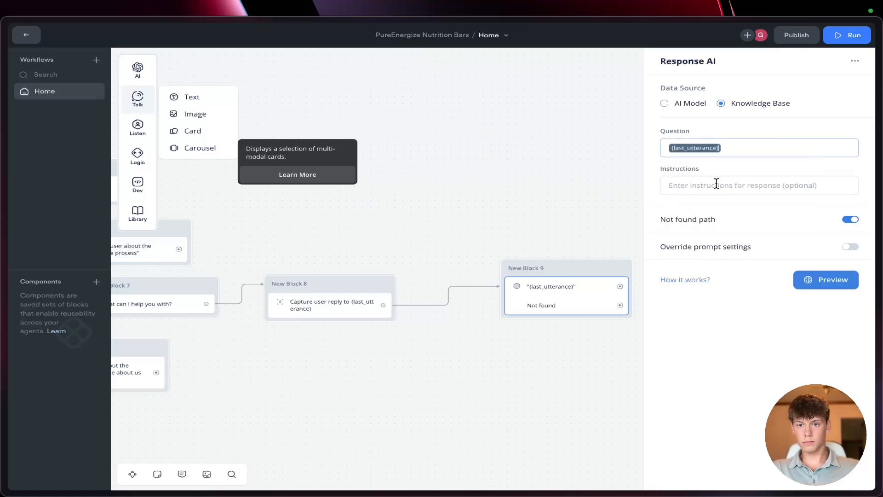
# Step: Give the {last_utterance} response the instructions "Answer as if you are a customer assistant for PureEnergize" and close its settings
pyautogui.click(716, 183)
pyautogui.write('Answer as if you are a customer')
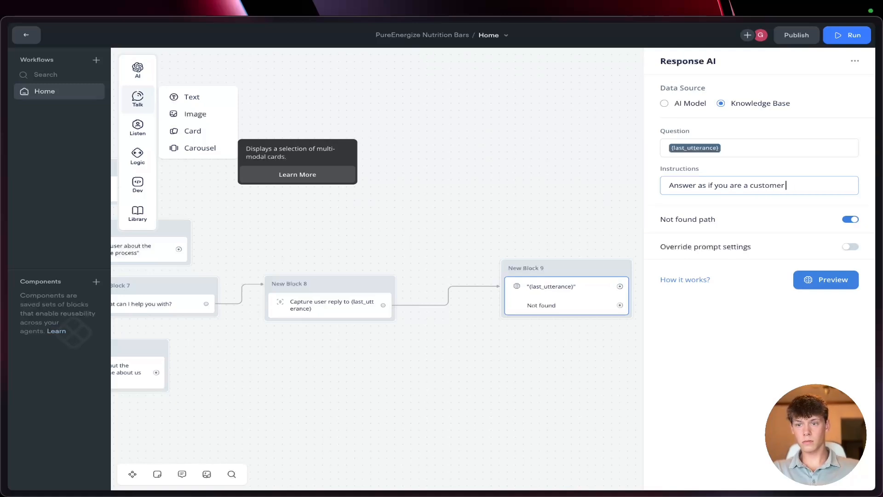
pyautogui.write('Answer as if you are a sales assistant for PureEnergize')
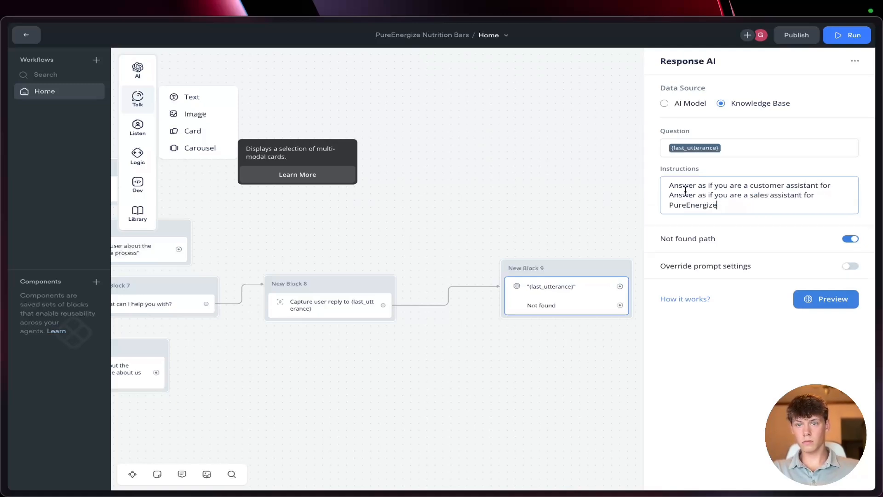
pyautogui.moveTo(669, 195); pyautogui.dragTo(817, 195)
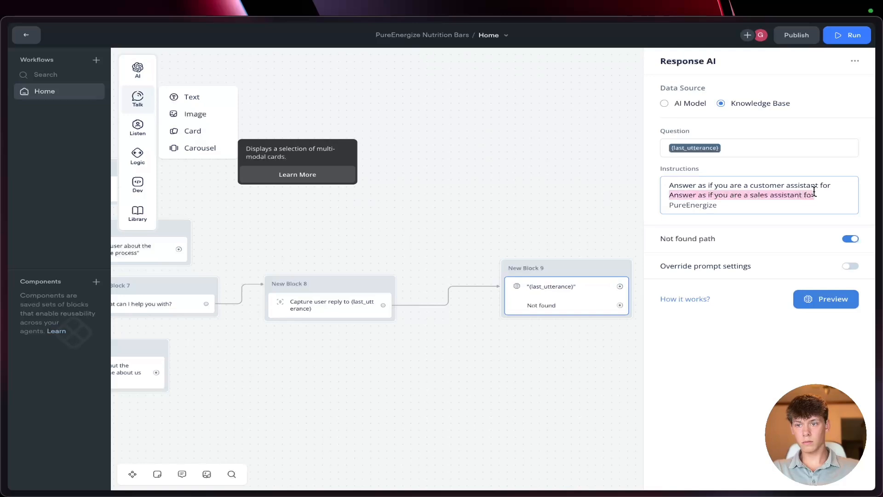
pyautogui.press('BackSpace')
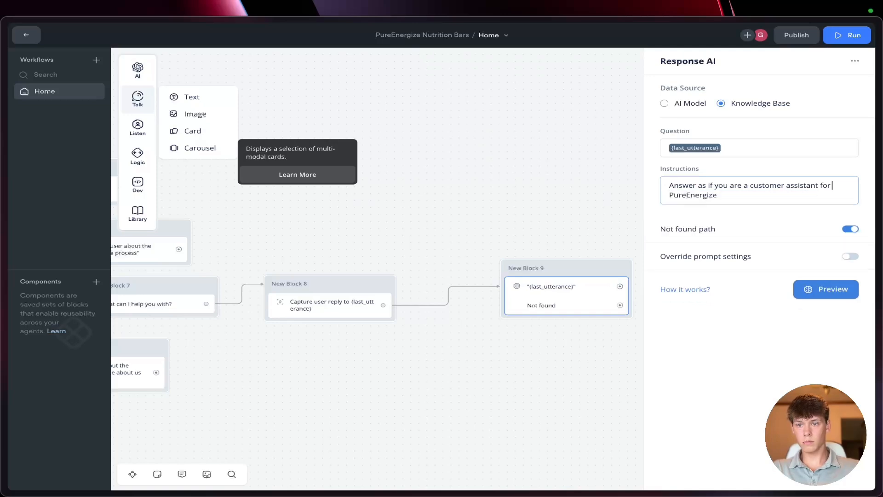
pyautogui.doubleClick(703, 196)
pyautogui.click(647, 206)
pyautogui.click(569, 202)
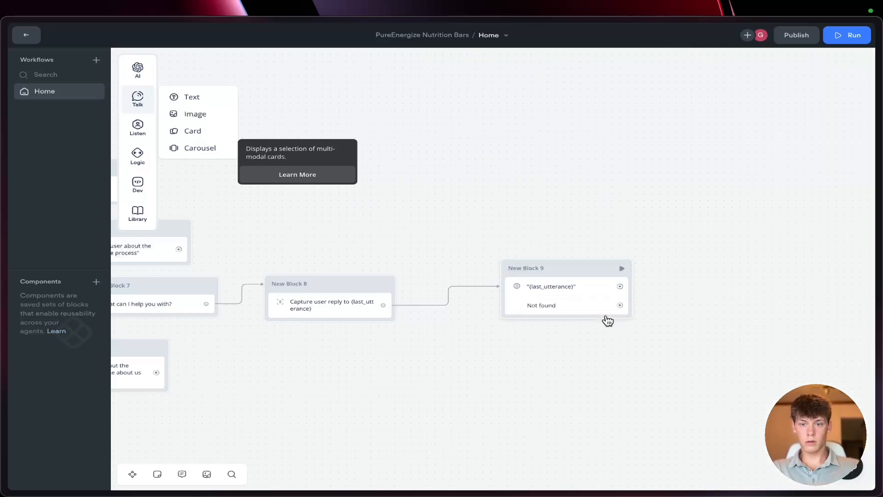
# Step: Connect the {last_utterance} response's Not found path to a new Text block reading "Sorry I cannot help with this"
pyautogui.moveTo(620, 305); pyautogui.dragTo(520, 366)
pyautogui.moveTo(566, 240)
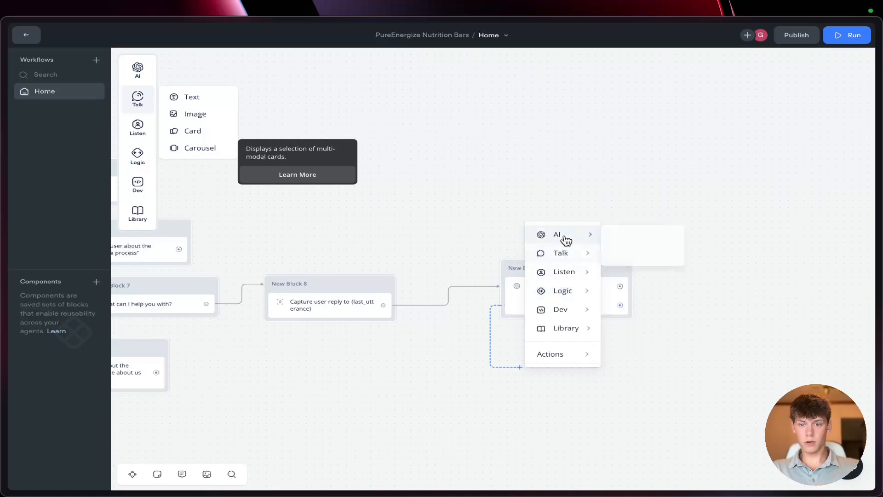
pyautogui.moveTo(572, 258)
pyautogui.click(611, 256)
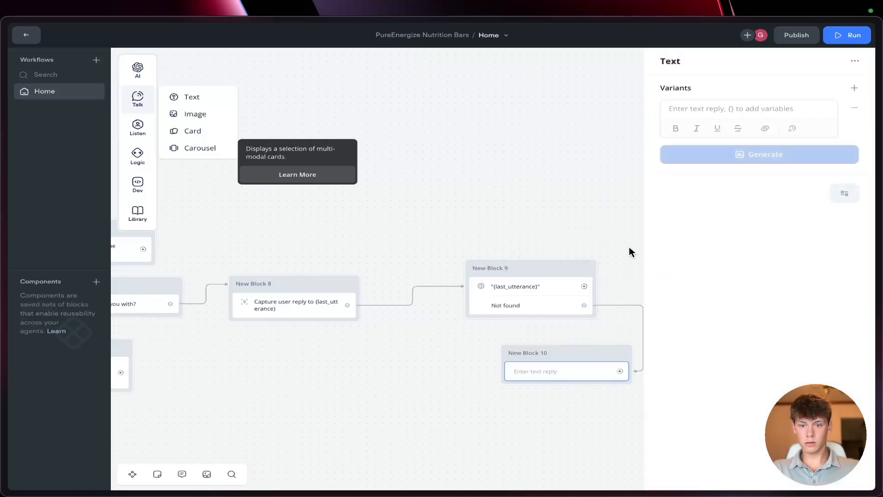
pyautogui.click(710, 115)
pyautogui.write('Sorry I cannot help with this')
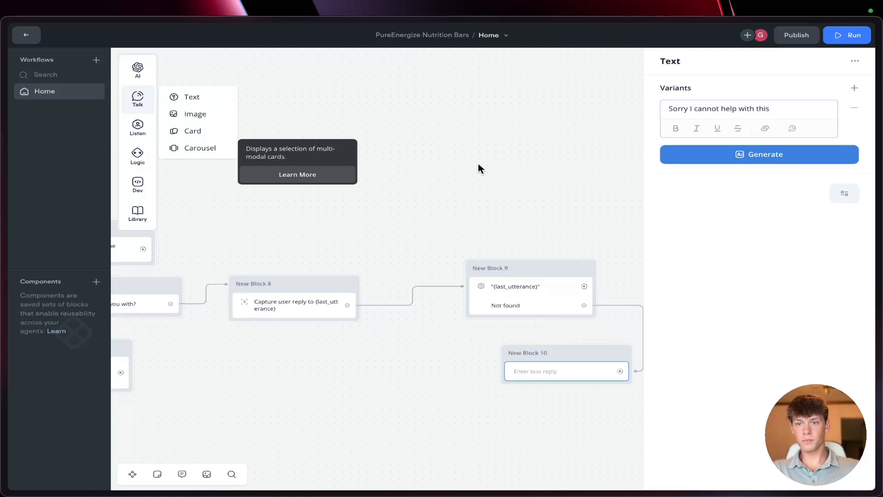
pyautogui.click(479, 165)
# Step: Review the flow's branches from the topic buttons through the question, capture, response and not-found blocks
pyautogui.hscroll(-3, 562, 179)
pyautogui.scroll(-3, 640, 166)
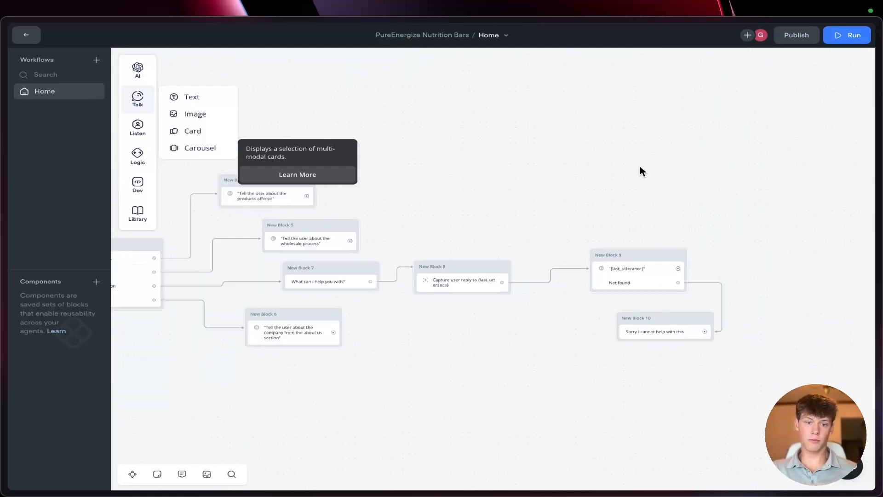
pyautogui.hscroll(-3, 658, 198)
pyautogui.scroll(3, 507, 178)
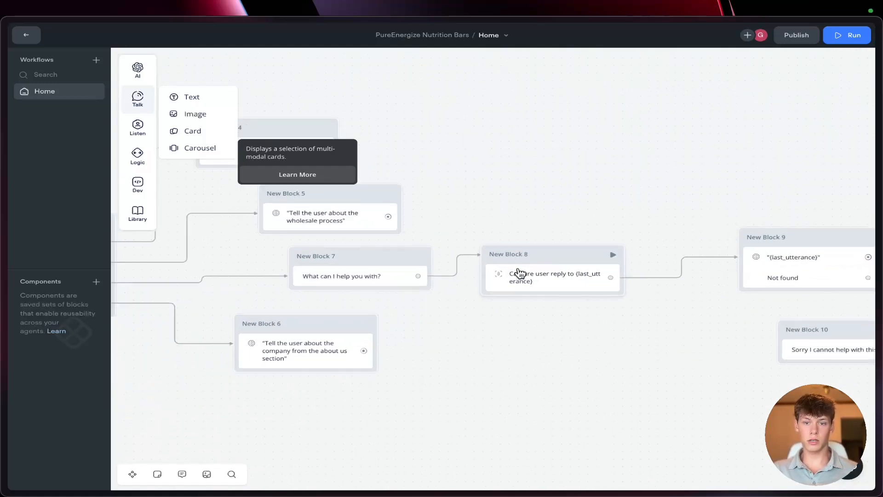
pyautogui.click(506, 178)
pyautogui.scroll(-3, 372, 131)
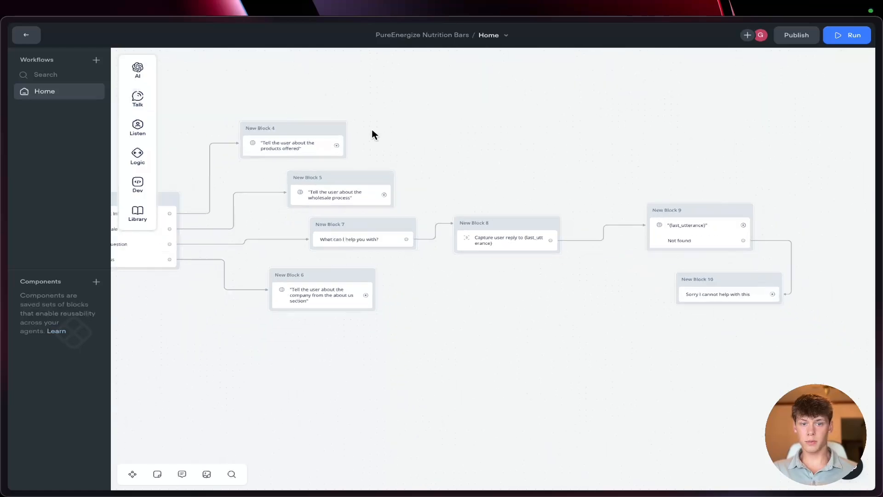
pyautogui.hscroll(-2, 399, 159)
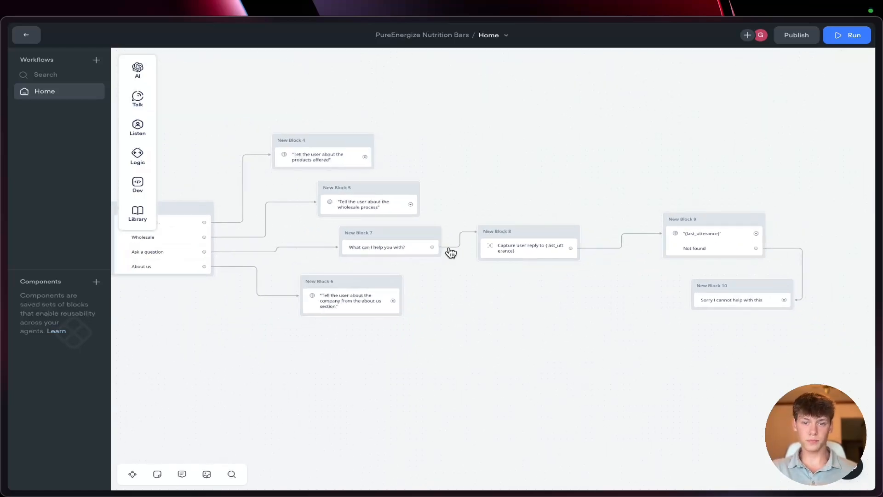
# Step: Examine the question path from the "What can I help you with?" block through the capture and response to the not-found text
pyautogui.scroll(3, 453, 253)
pyautogui.moveTo(417, 190); pyautogui.dragTo(881, 228)
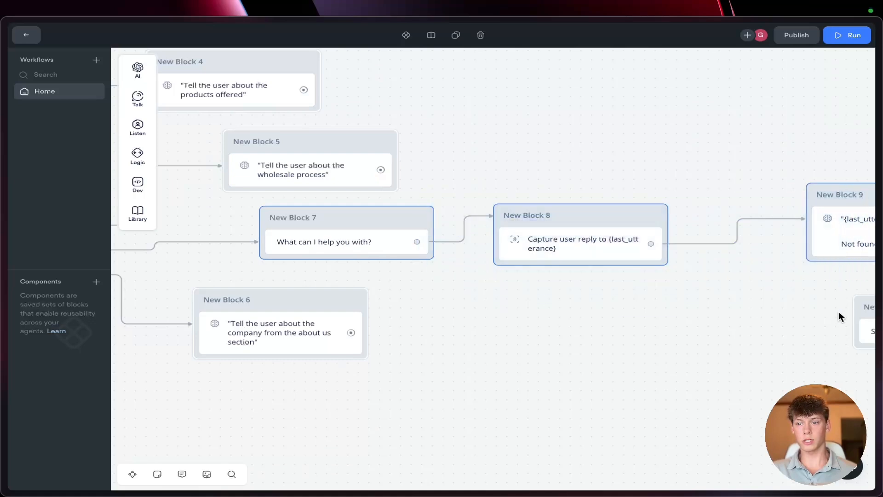
pyautogui.click(838, 311)
pyautogui.hscroll(5, 599, 299)
pyautogui.hscroll(-10, 599, 298)
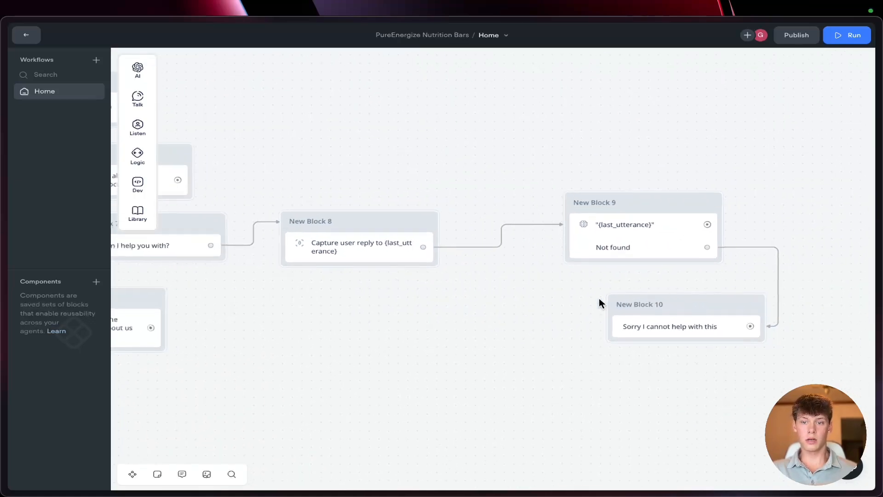
pyautogui.scroll(-3, 466, 289)
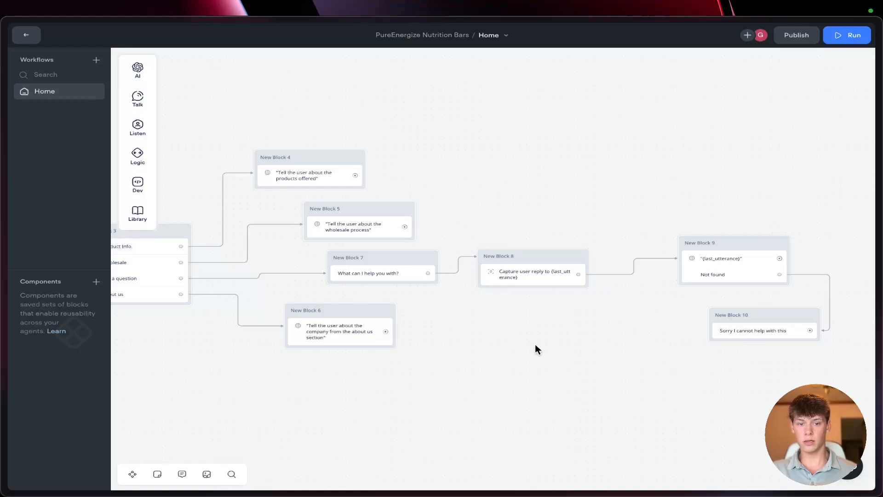
pyautogui.hscroll(-5, 529, 336)
pyautogui.hscroll(5, 451, 347)
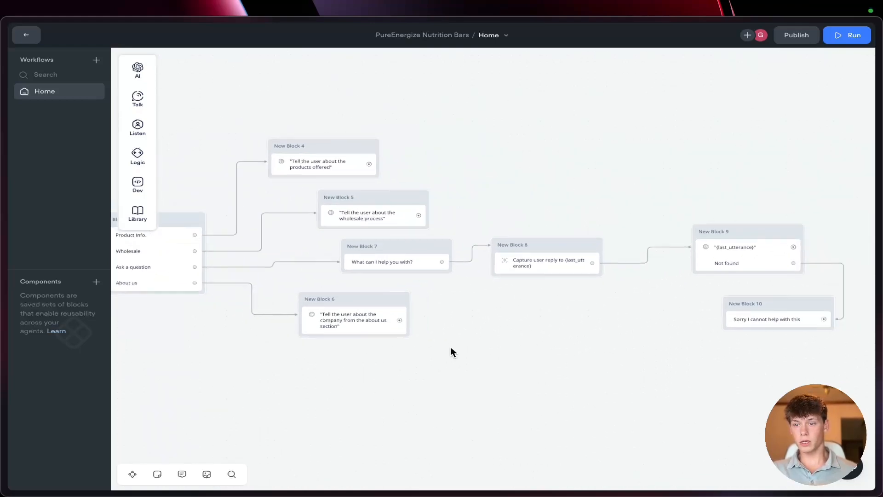
pyautogui.hscroll(-6, 451, 347)
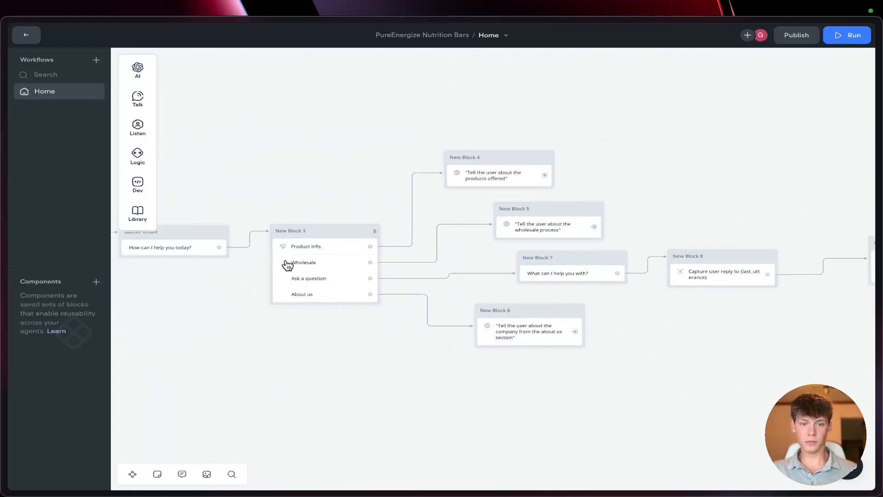
# Step: Inspect the settings of the topic buttons in New Block 3 and close them
pyautogui.scroll(5, 324, 257)
pyautogui.scroll(2, 325, 256)
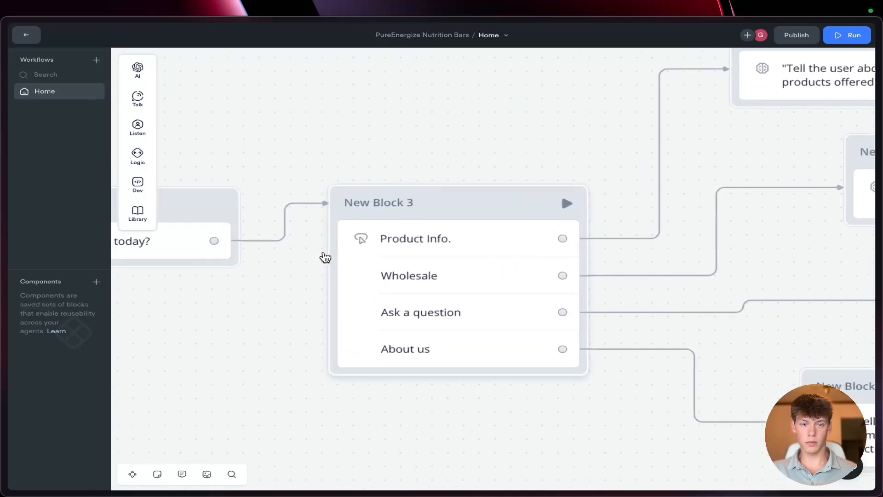
pyautogui.click(405, 276)
pyautogui.scroll(-1, 562, 277)
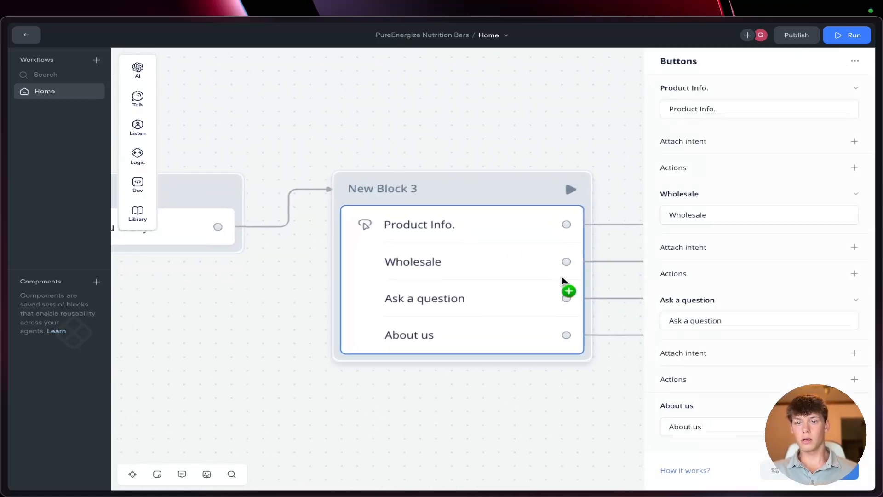
pyautogui.click(520, 148)
pyautogui.scroll(-2, 522, 154)
pyautogui.scroll(-2, 520, 152)
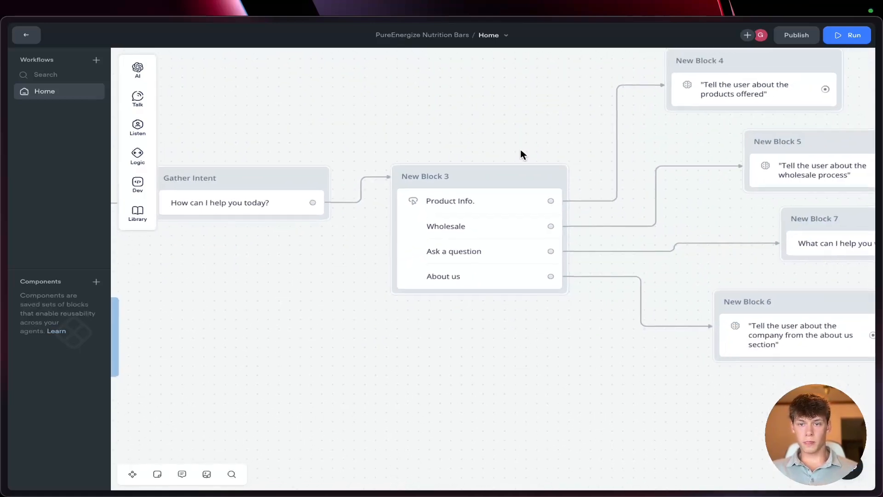
# Step: Run the agent in a test session and send it the message "Sell me a product."
pyautogui.click(847, 35)
pyautogui.click(762, 242)
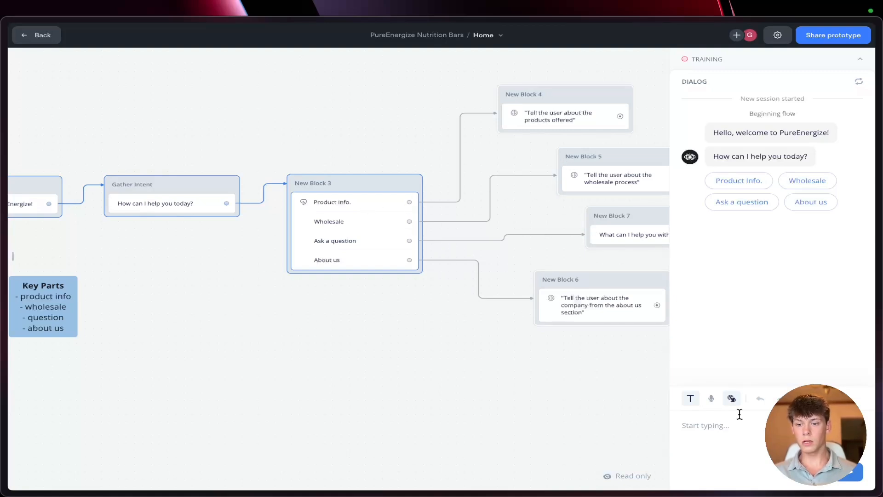
pyautogui.click(728, 427)
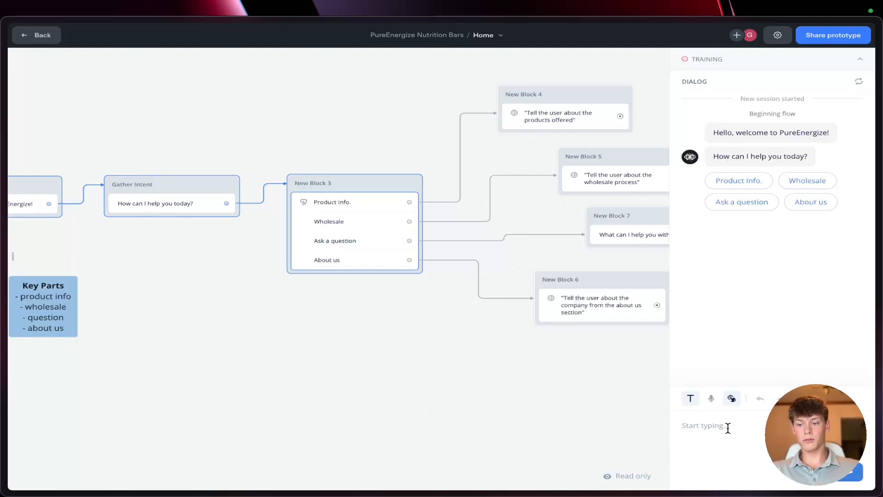
pyautogui.write('How')
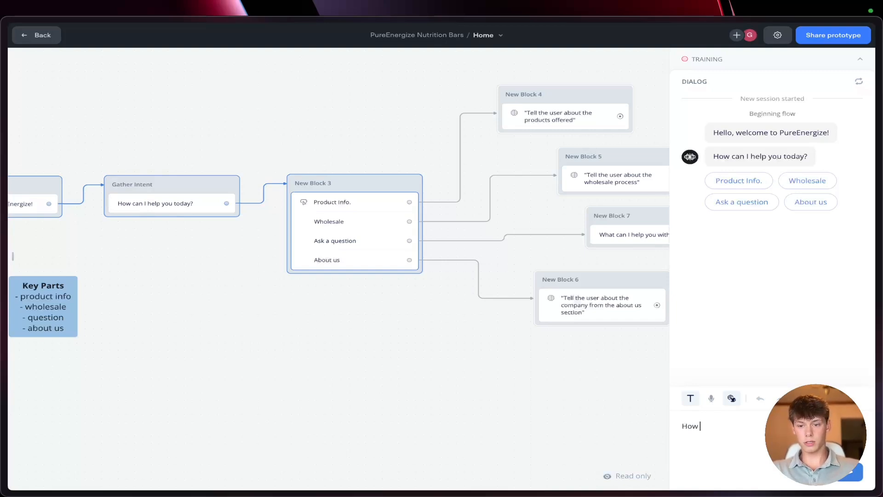
pyautogui.press('BackSpace')
pyautogui.press('BackSpace')
pyautogui.press('BackSpace')
pyautogui.press('BackSpace')
pyautogui.write('h')
pyautogui.press('BackSpace')
pyautogui.write('Sell me a product.')
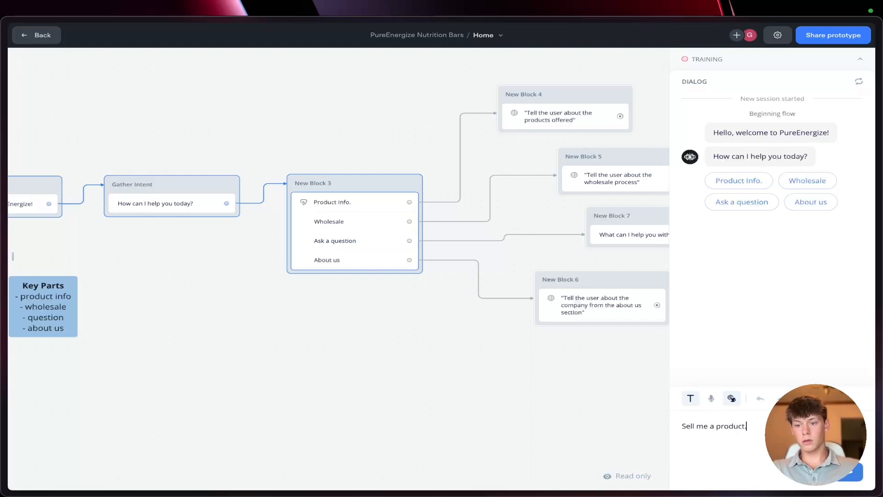
pyautogui.press('Return')
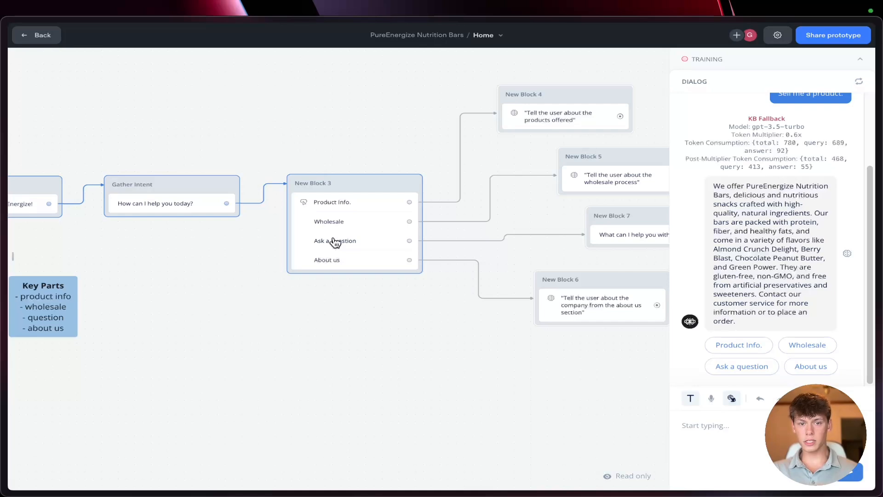
# Step: Leave the test session and open the settings of the topic buttons in New Block 3
pyautogui.click(53, 41)
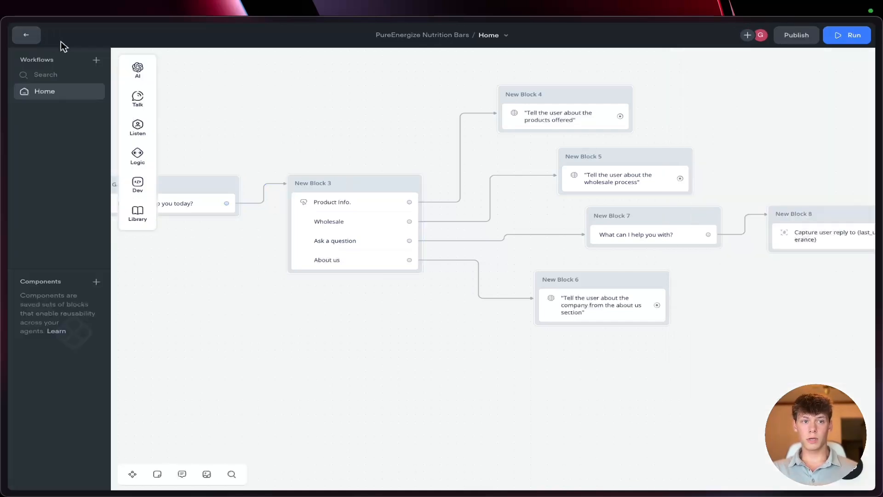
pyautogui.click(331, 211)
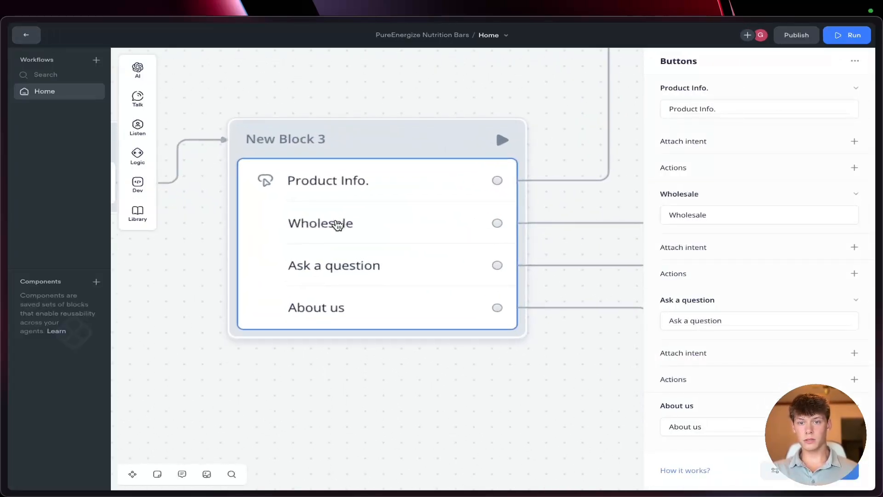
pyautogui.moveTo(676, 145)
pyautogui.mouseDown()
pyautogui.moveTo(718, 145)
pyautogui.moveTo(660, 142)
pyautogui.mouseUp()
pyautogui.click(721, 143)
pyautogui.click(683, 139)
pyautogui.tripleClick(682, 138)
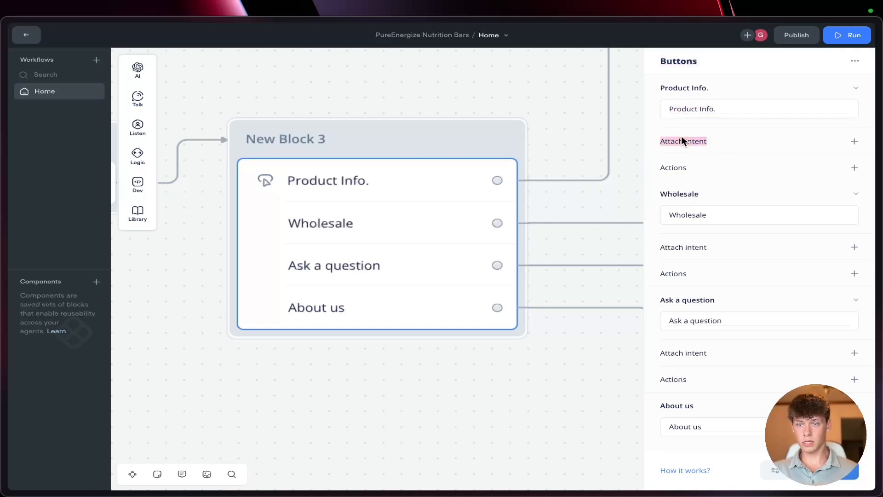
pyautogui.click(728, 141)
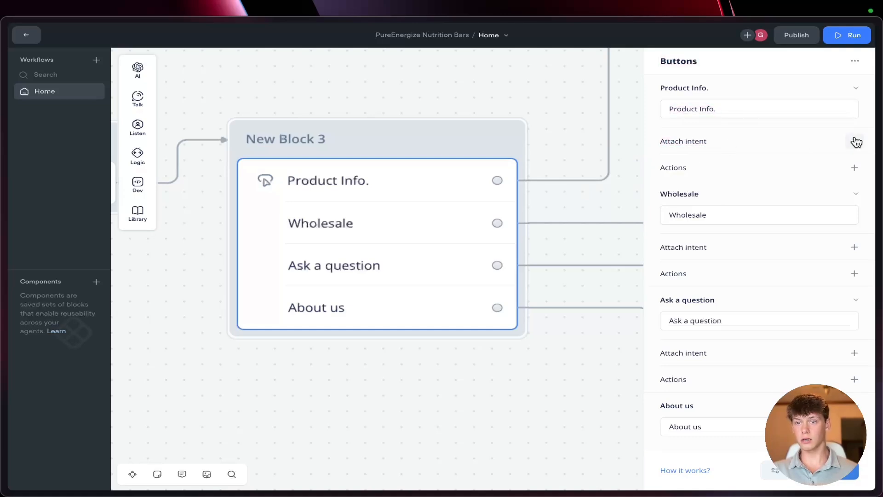
# Step: Add an intent attachment to the Product Info. button and start a new intent named "Product information"
pyautogui.click(854, 141)
pyautogui.click(722, 160)
pyautogui.scroll(-1, 745, 300)
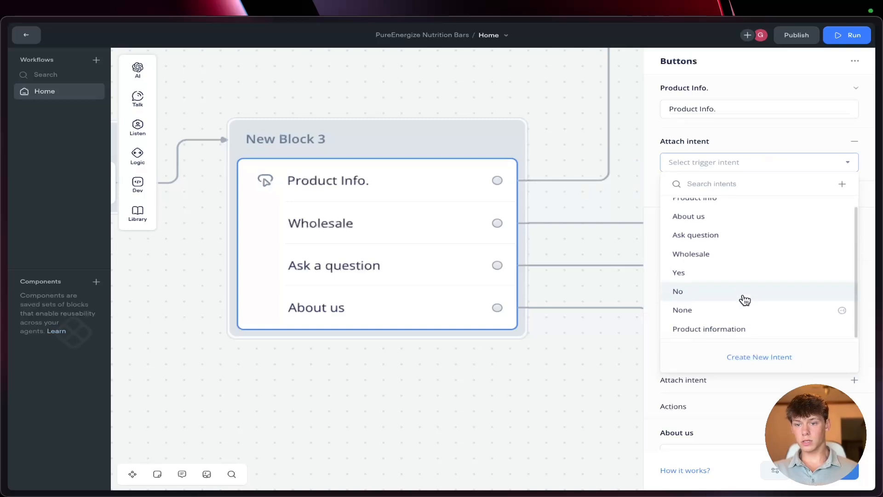
pyautogui.scroll(2, 746, 276)
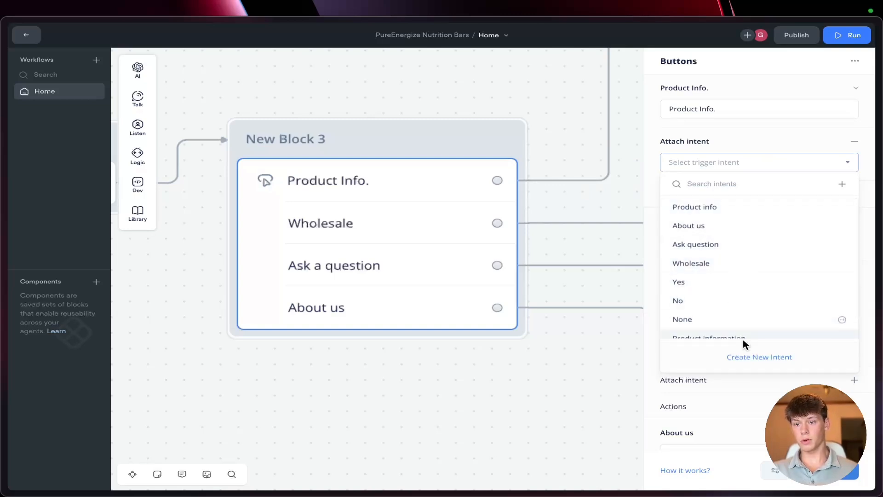
pyautogui.scroll(-1, 736, 297)
pyautogui.click(767, 358)
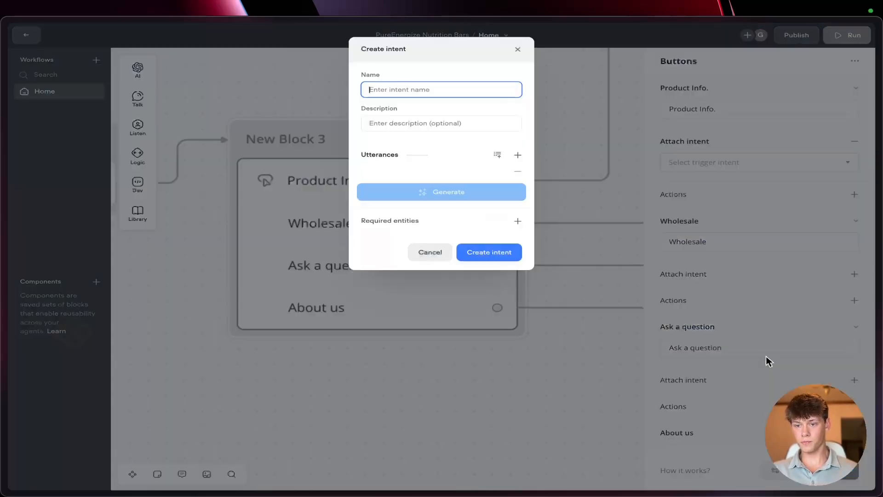
pyautogui.write('Product information')
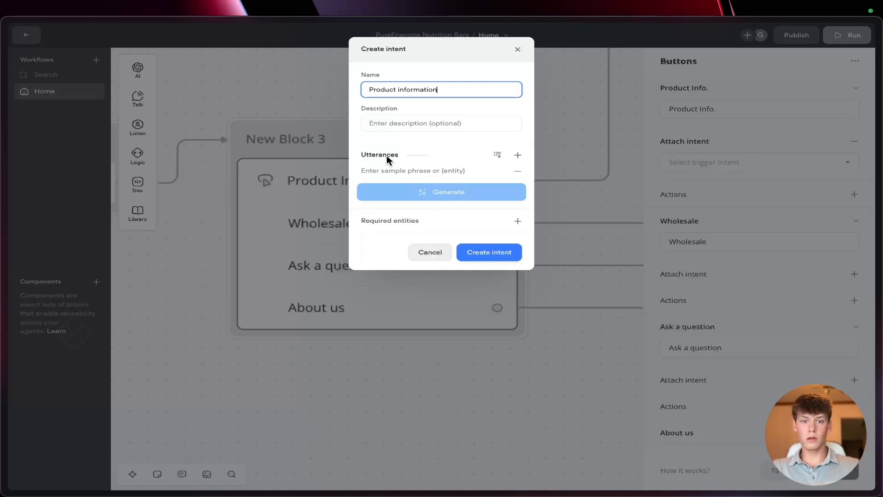
pyautogui.click(383, 168)
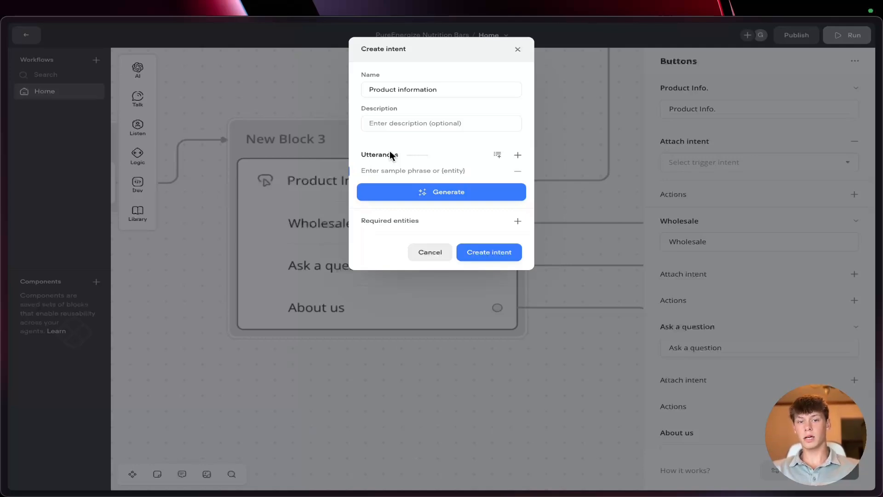
# Step: Give the new intent the utterances "product info", "Product info" and "Product information"
pyautogui.tripleClick(411, 88)
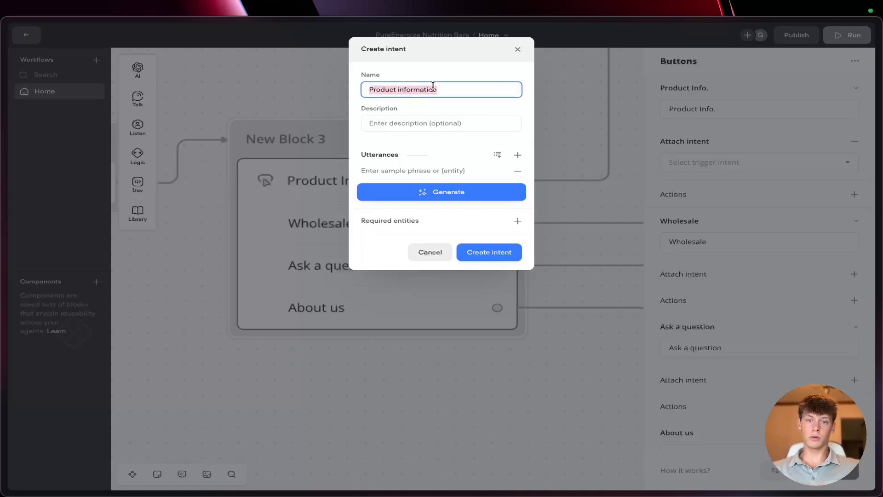
pyautogui.click(433, 88)
pyautogui.tripleClick(433, 88)
pyautogui.click(432, 88)
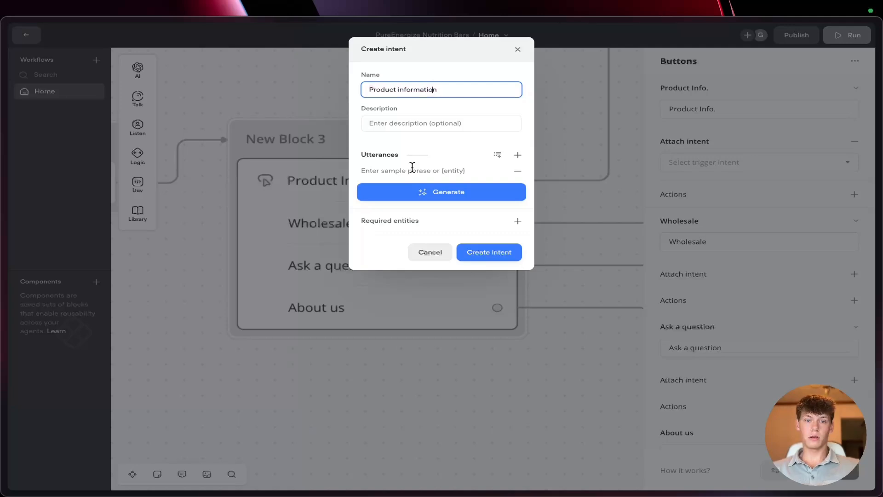
pyautogui.click(412, 167)
pyautogui.write('product info')
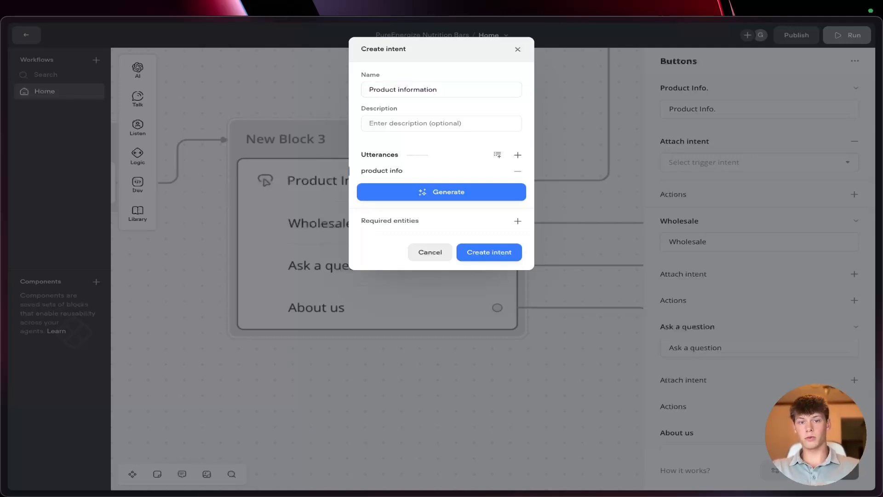
pyautogui.press('Return')
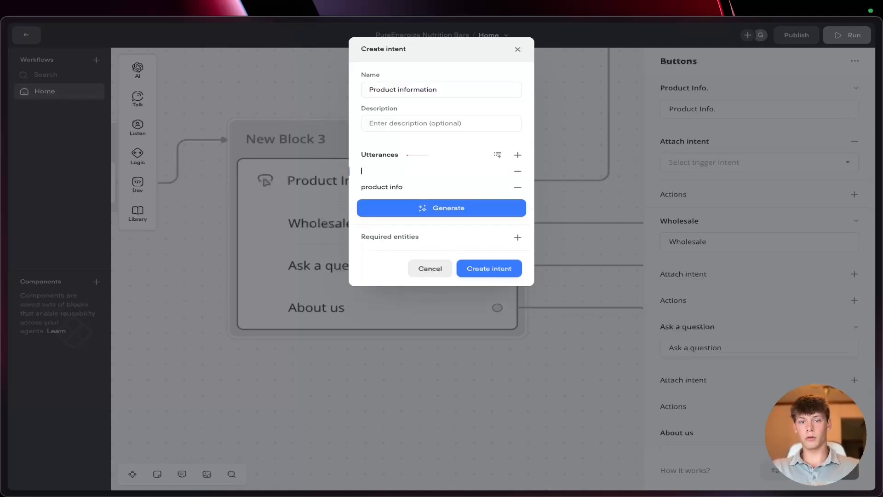
pyautogui.write('Product in')
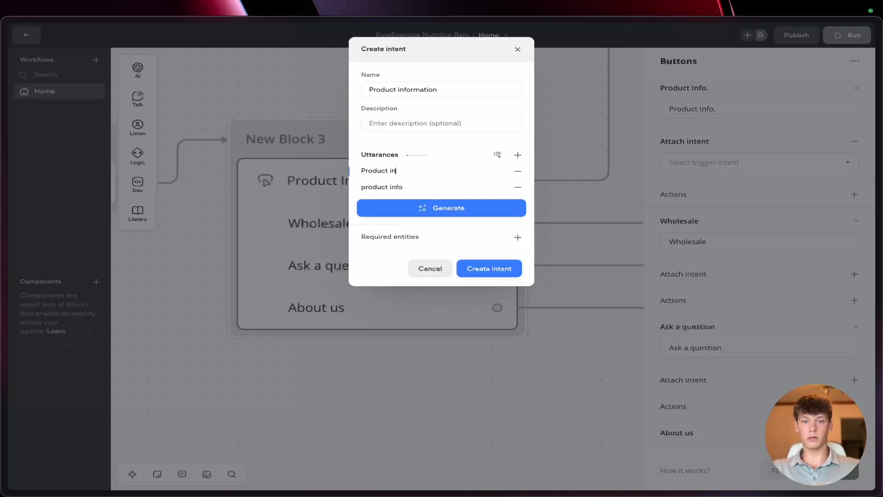
pyautogui.write('fo')
pyautogui.press('Return')
pyautogui.write('Pr')
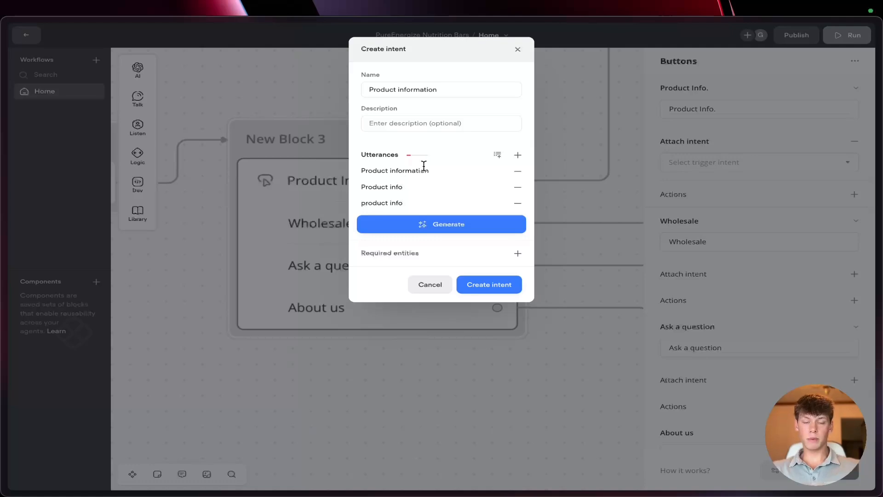
# Step: Rename the new intent "Product" and create it as the trigger for the Product Info. button
pyautogui.click(499, 284)
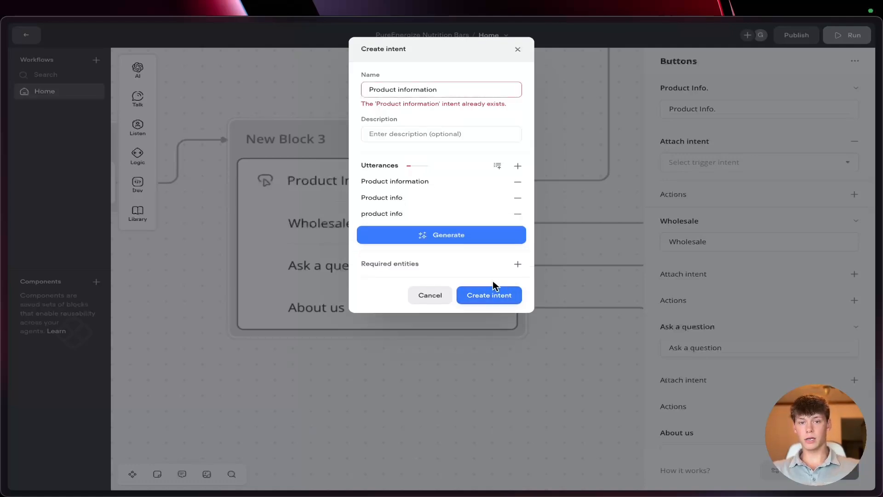
pyautogui.click(472, 90)
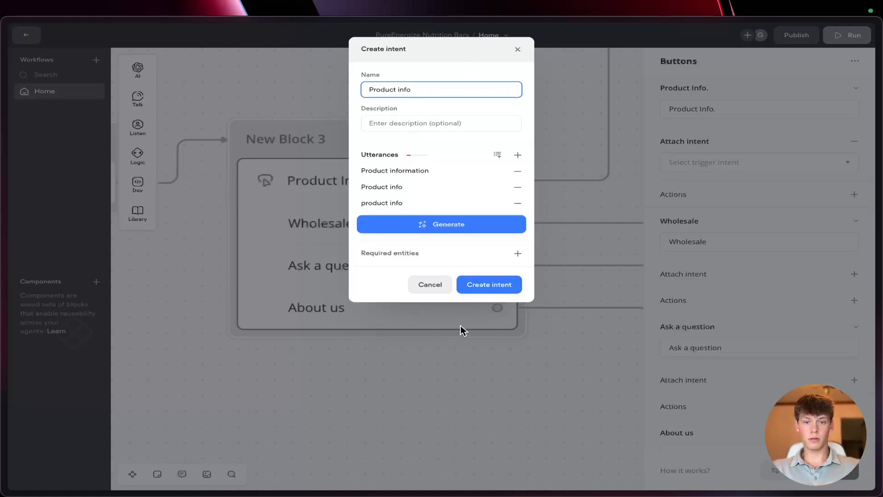
pyautogui.click(493, 288)
pyautogui.click(444, 92)
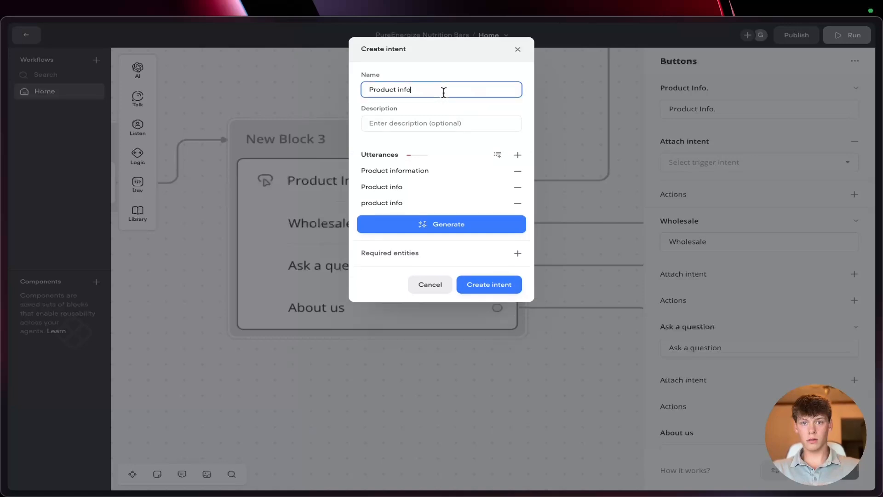
pyautogui.click(506, 285)
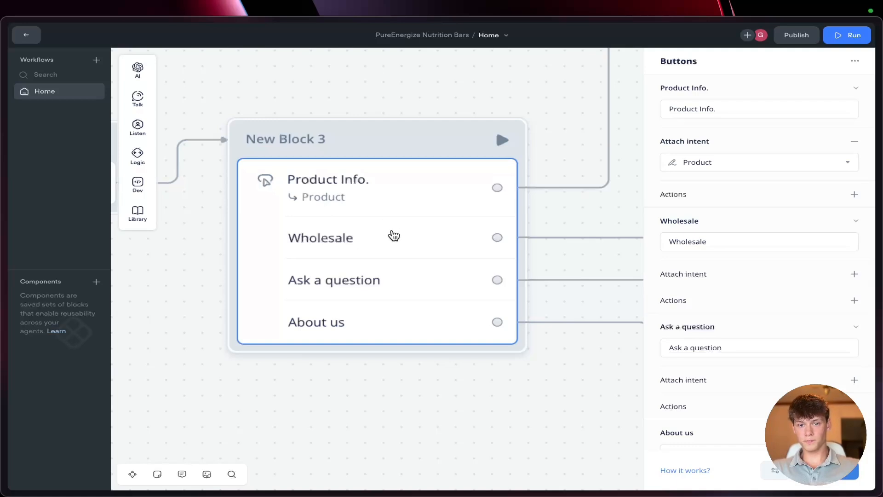
# Step: Add an intent attachment to the Wholesale button and choose the existing Wholesale intent as its trigger
pyautogui.scroll(-1, 676, 214)
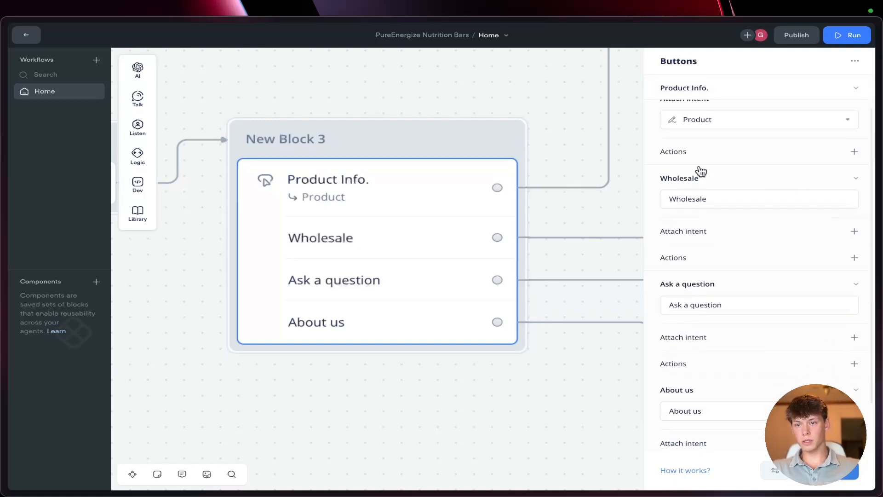
pyautogui.click(854, 232)
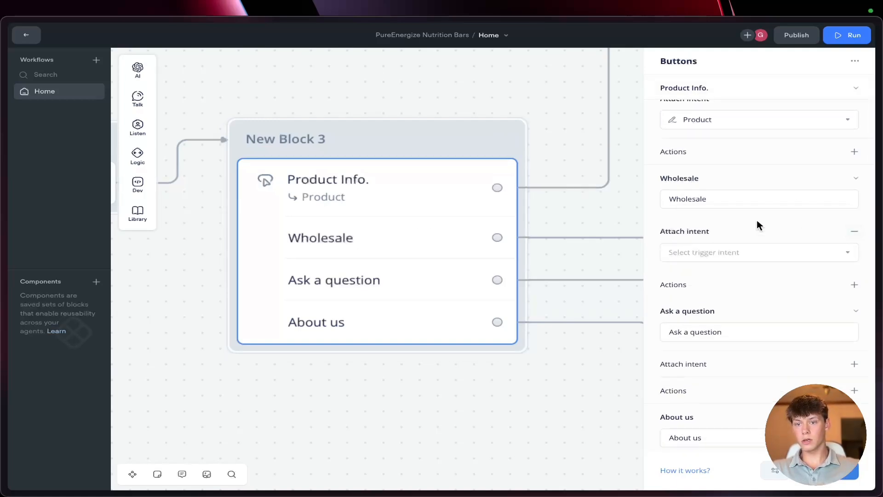
pyautogui.click(763, 259)
pyautogui.scroll(-1, 783, 365)
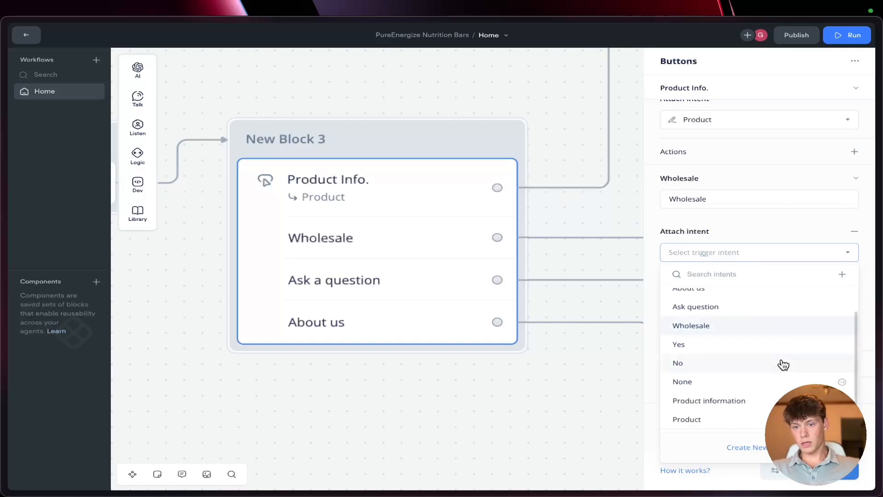
pyautogui.click(736, 326)
# Step: Add an intent attachment to the Ask a question button and choose the Ask question intent as its trigger
pyautogui.scroll(-1, 759, 366)
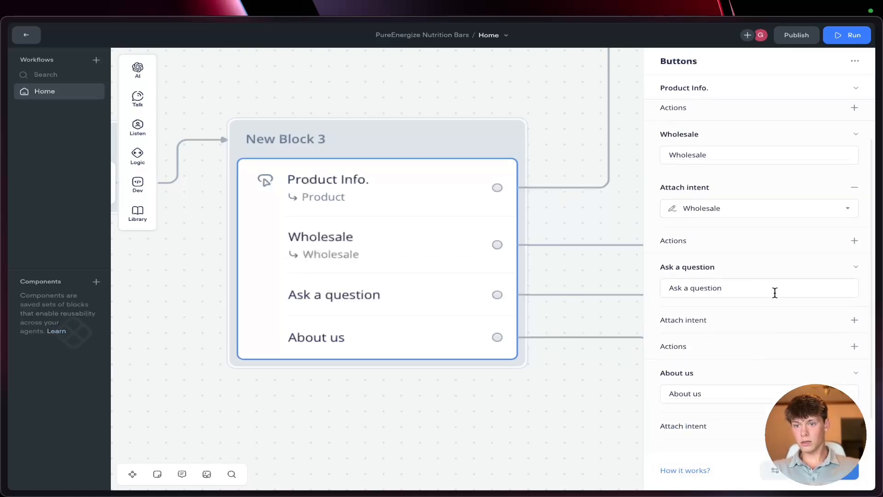
pyautogui.click(854, 320)
pyautogui.scroll(-1, 732, 318)
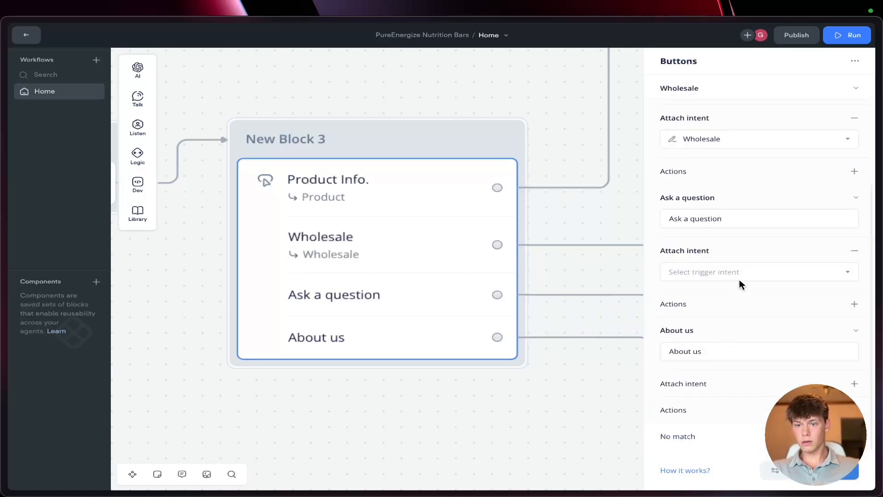
pyautogui.click(737, 271)
pyautogui.scroll(-1, 735, 341)
pyautogui.click(733, 338)
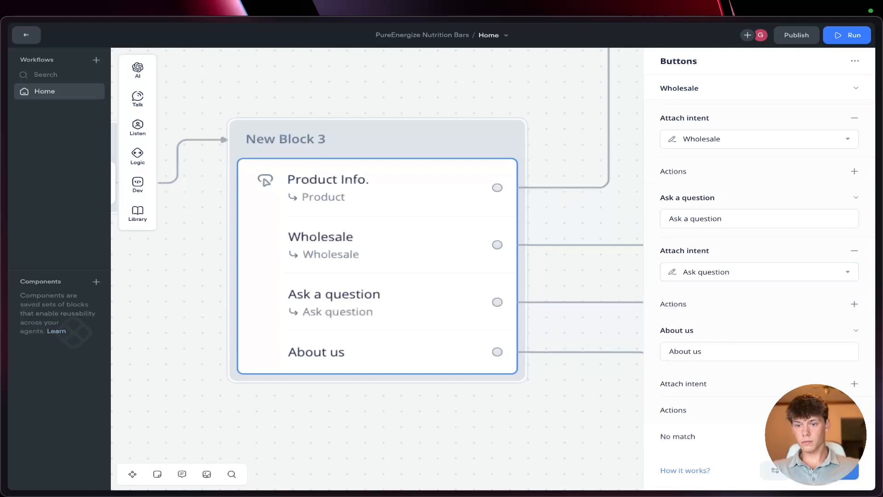
# Step: Attach the About us intent to the About us button and close the button settings
pyautogui.click(854, 384)
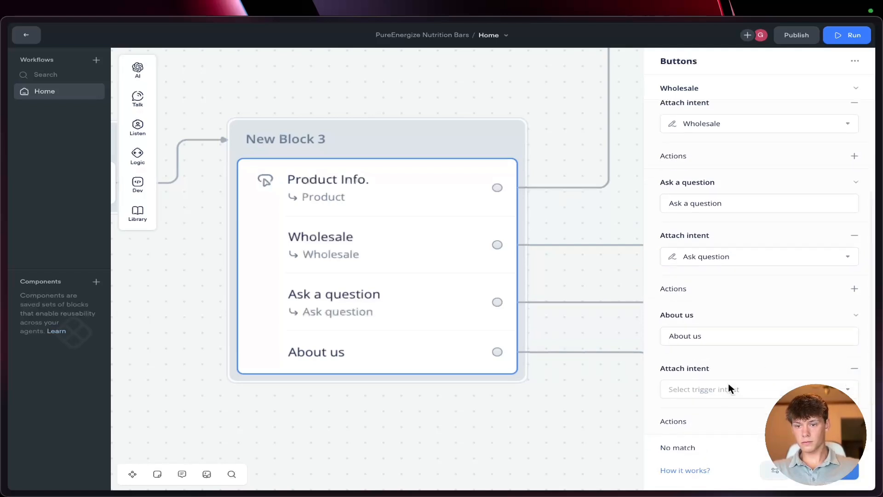
pyautogui.click(730, 389)
pyautogui.click(709, 220)
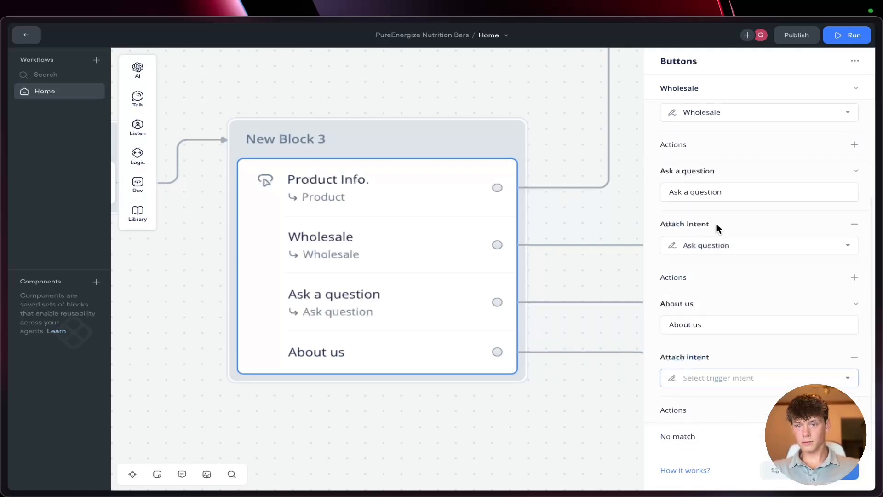
pyautogui.click(553, 427)
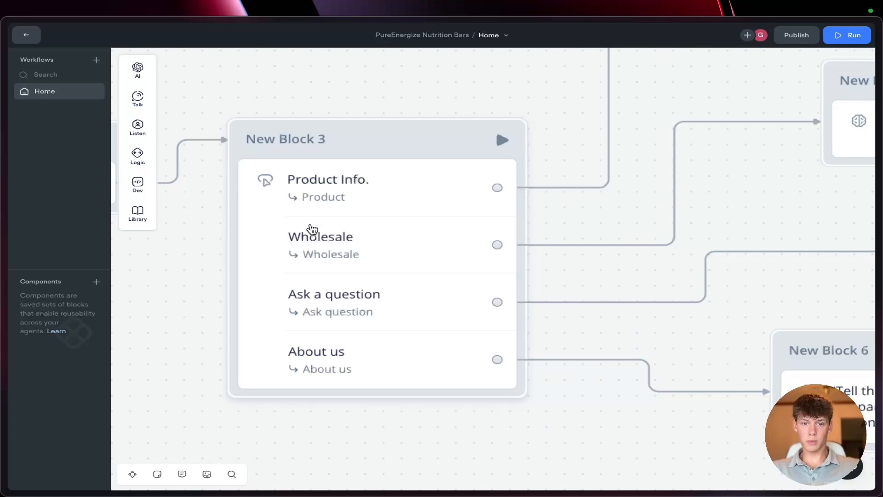
# Step: Add a no-match response to the New Block 3 buttons reading "Please select one of the following options."
pyautogui.click(385, 370)
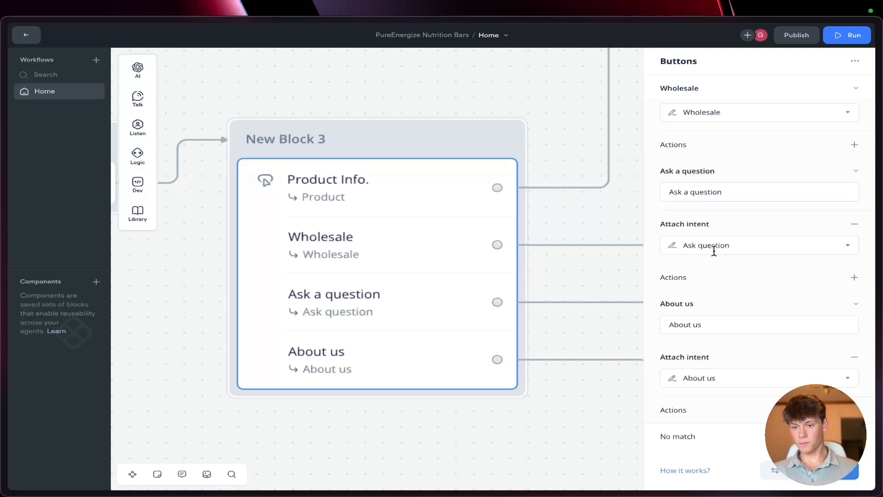
pyautogui.click(680, 443)
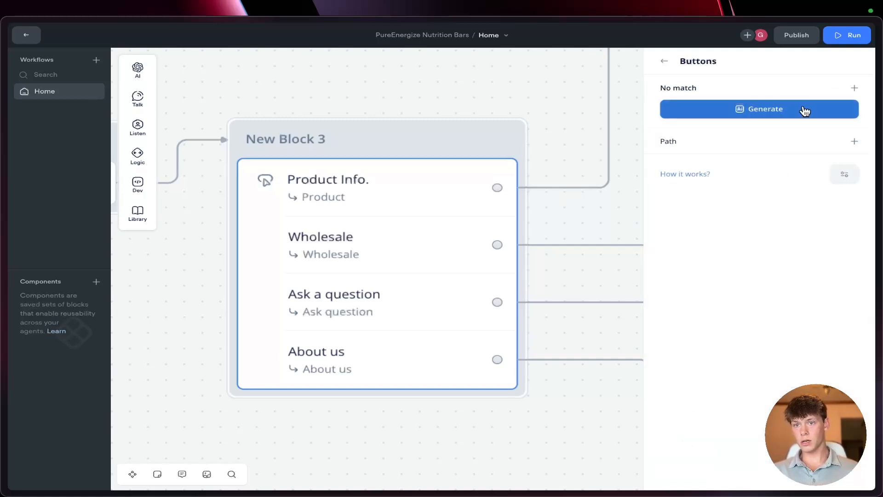
pyautogui.click(854, 89)
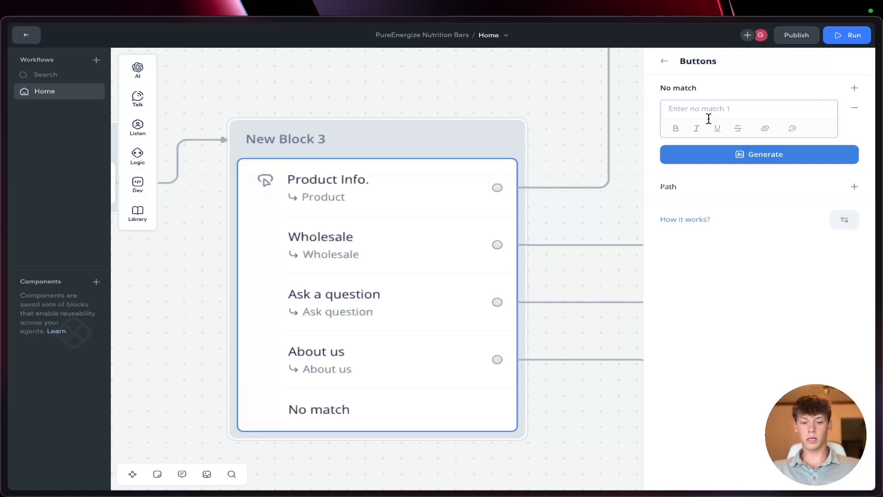
pyautogui.write('PLease select one of the following options.')
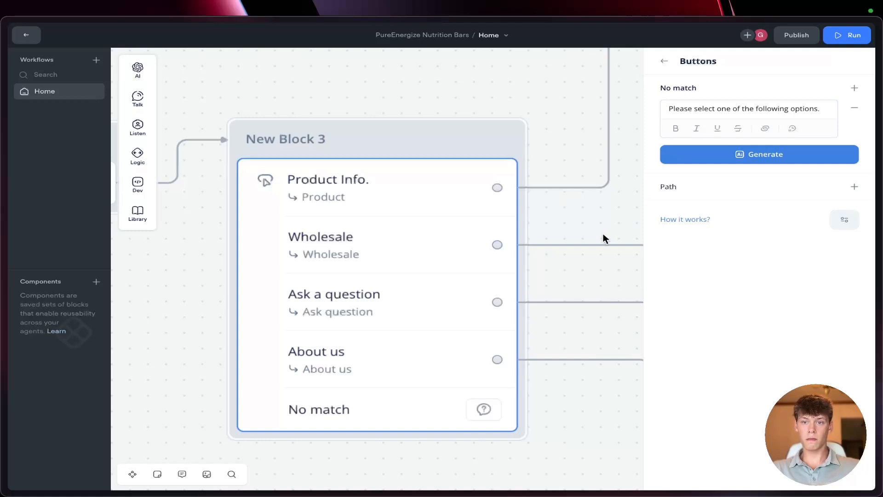
pyautogui.click(601, 231)
# Step: Open the prototype, train the agent and start a new test run
pyautogui.hscroll(-2, 560, 251)
pyautogui.scroll(-2, 558, 251)
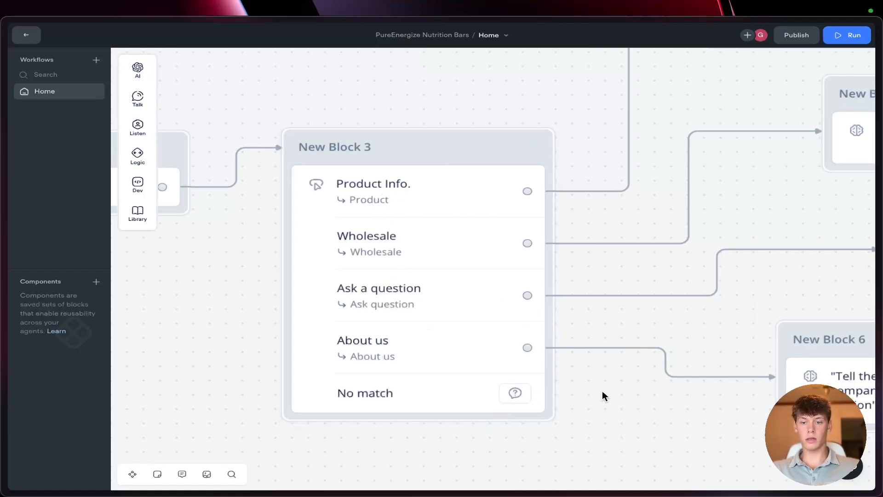
pyautogui.scroll(-2, 603, 390)
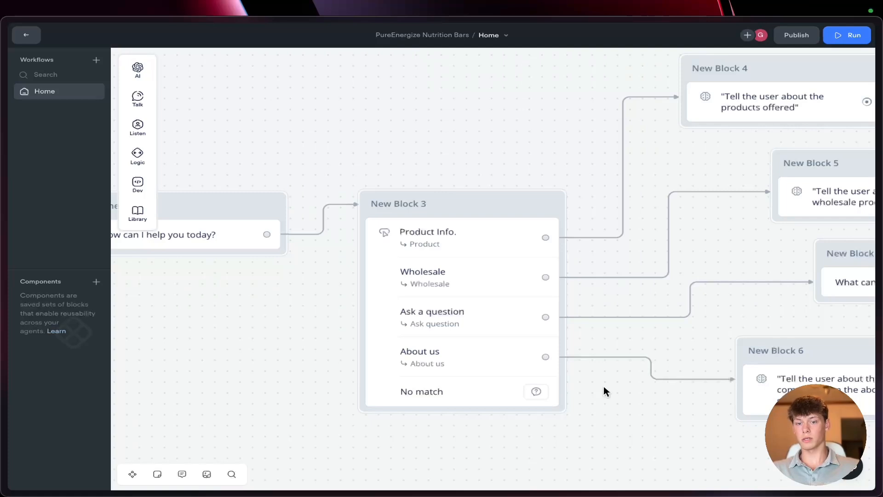
pyautogui.scroll(-2, 604, 385)
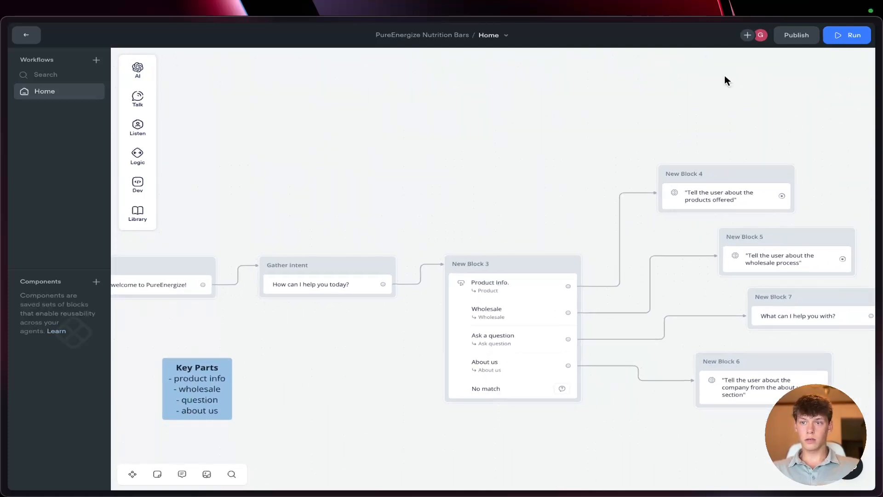
pyautogui.click(850, 35)
pyautogui.click(768, 173)
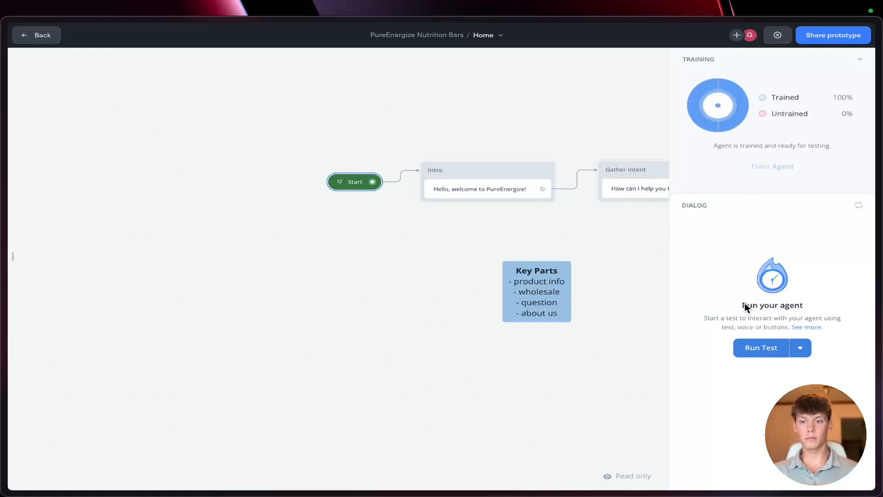
pyautogui.click(767, 353)
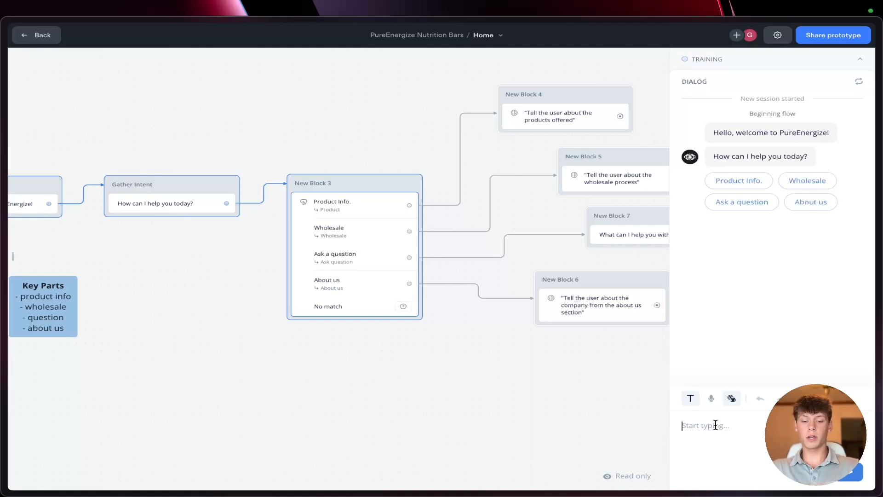
# Step: Send the message "Random" in the test chat to check the no-match response
pyautogui.write('Rnado')
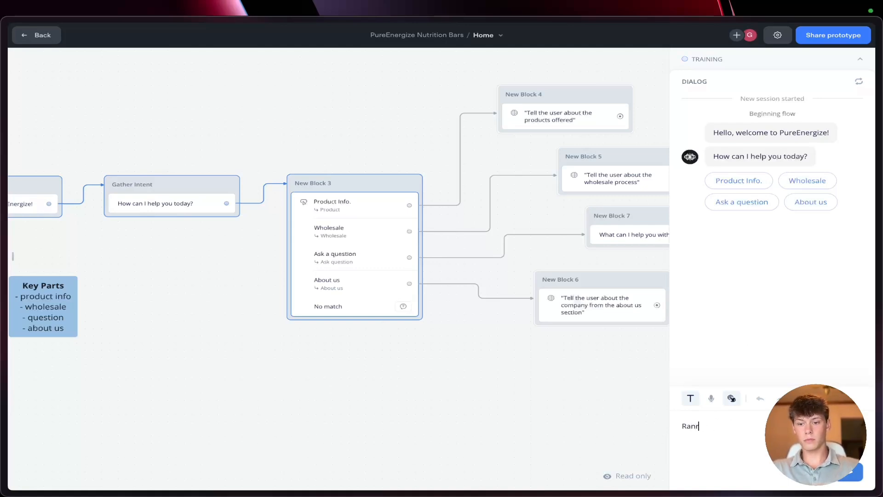
pyautogui.press('BackSpace')
pyautogui.press('BackSpace')
pyautogui.press('BackSpace')
pyautogui.press('BackSpace')
pyautogui.press('BackSpace')
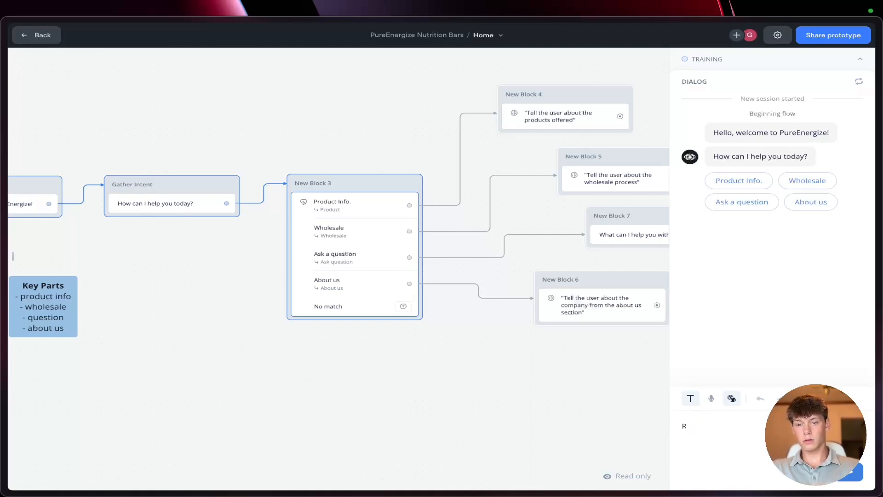
pyautogui.write('andom')
pyautogui.press('Return')
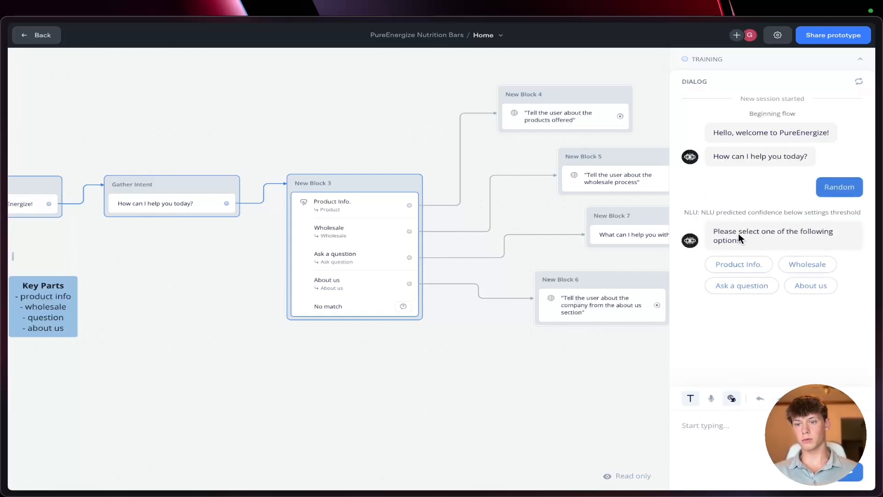
# Step: Send the message "about us" in the test chat to check that the attached intent triggers its path
pyautogui.click(741, 438)
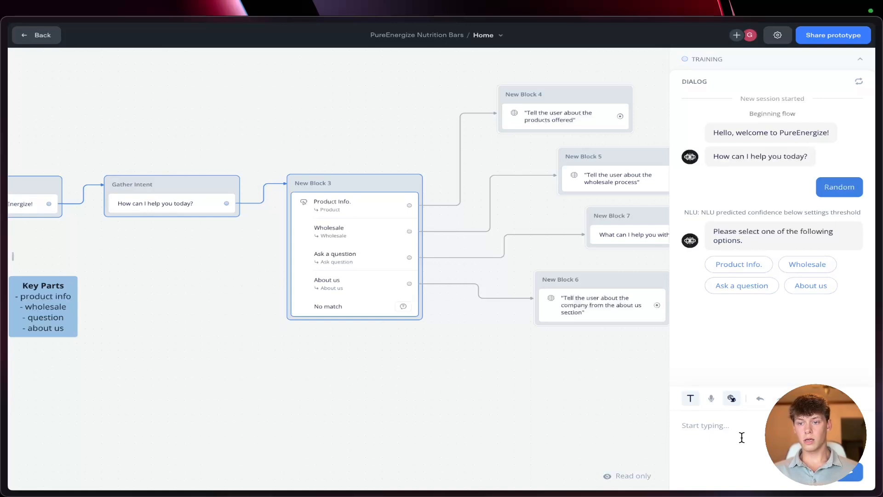
pyautogui.write('abot u')
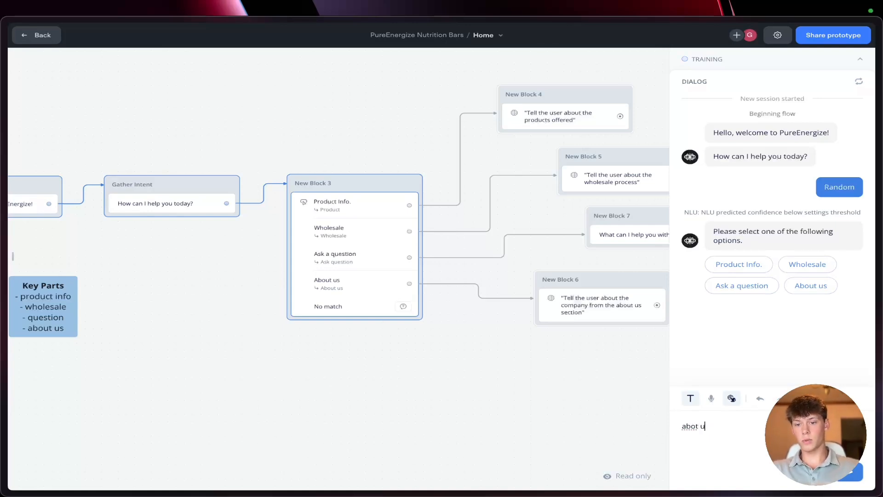
pyautogui.press('BackSpace')
pyautogui.press('BackSpace')
pyautogui.press('BackSpace')
pyautogui.write('ut us')
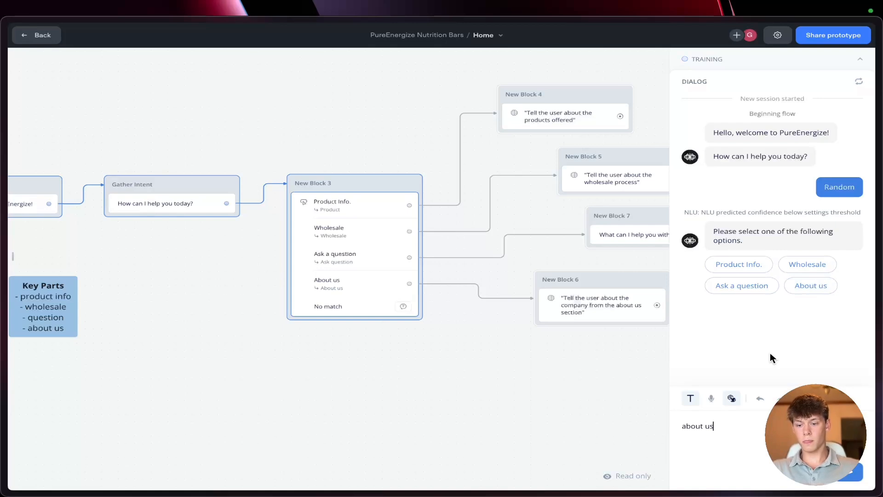
pyautogui.press('Return')
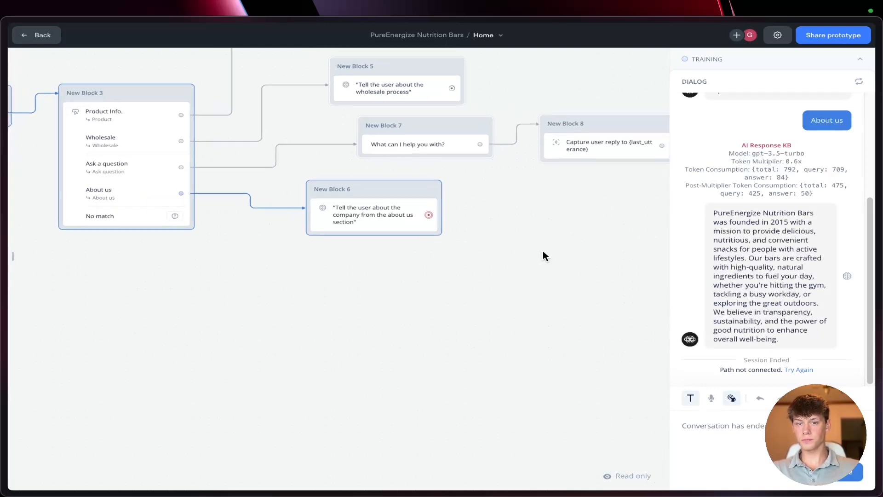
# Step: Leave the test session and review the flow's blocks, from the Intro block through the topic buttons and their paths
pyautogui.scroll(-2, 543, 255)
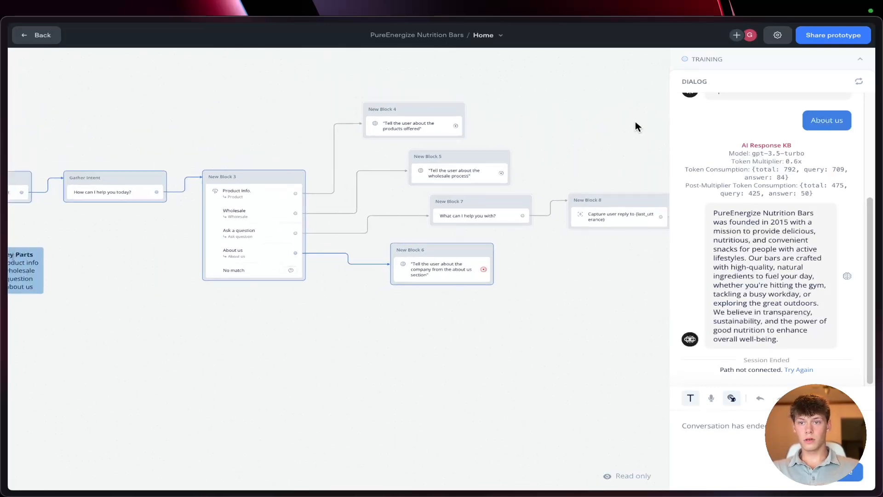
pyautogui.press('Escape')
pyautogui.hscroll(1, 631, 123)
pyautogui.scroll(-1, 630, 123)
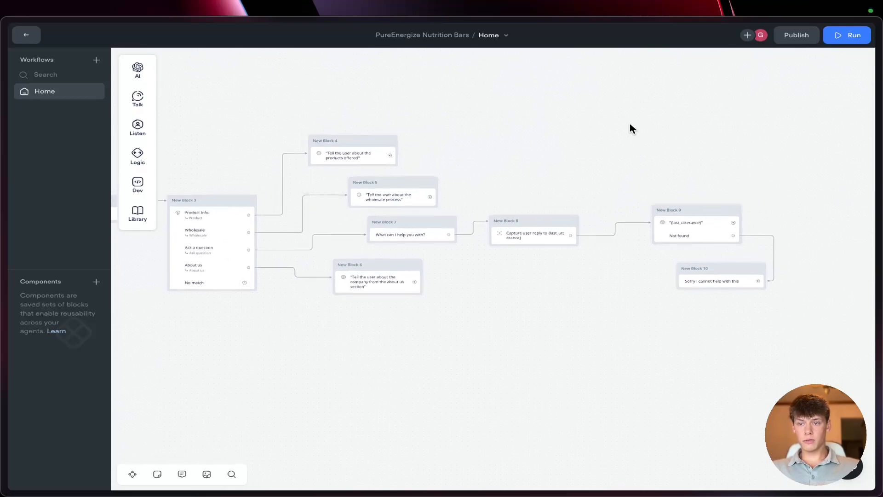
pyautogui.hscroll(-1, 630, 124)
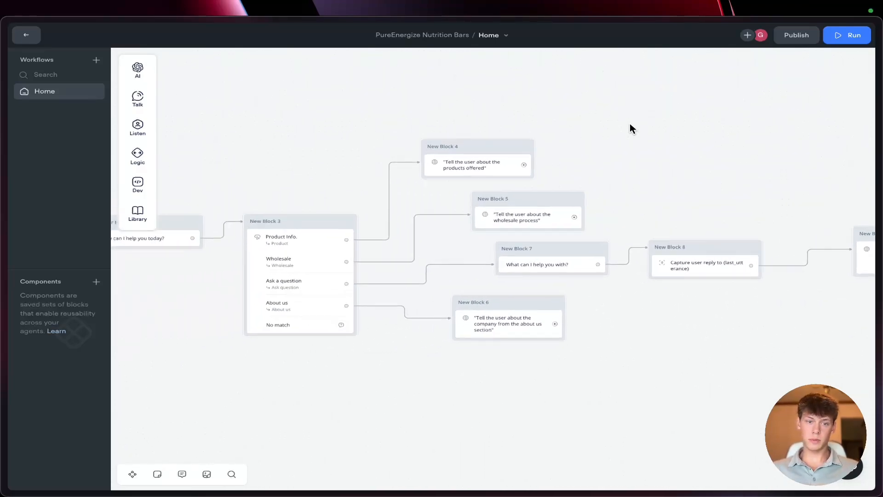
pyautogui.hscroll(-1, 363, 284)
pyautogui.hscroll(-5, 349, 266)
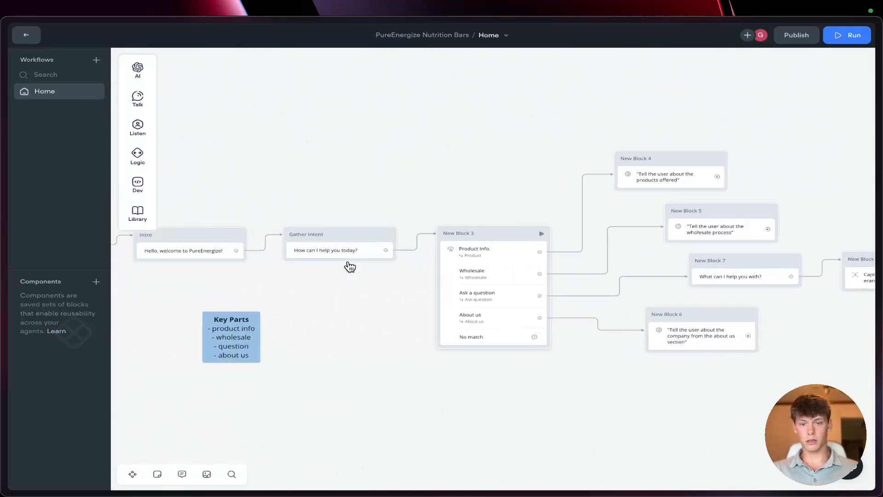
pyautogui.scroll(2, 352, 264)
pyautogui.hscroll(1, 357, 264)
pyautogui.scroll(3, 354, 258)
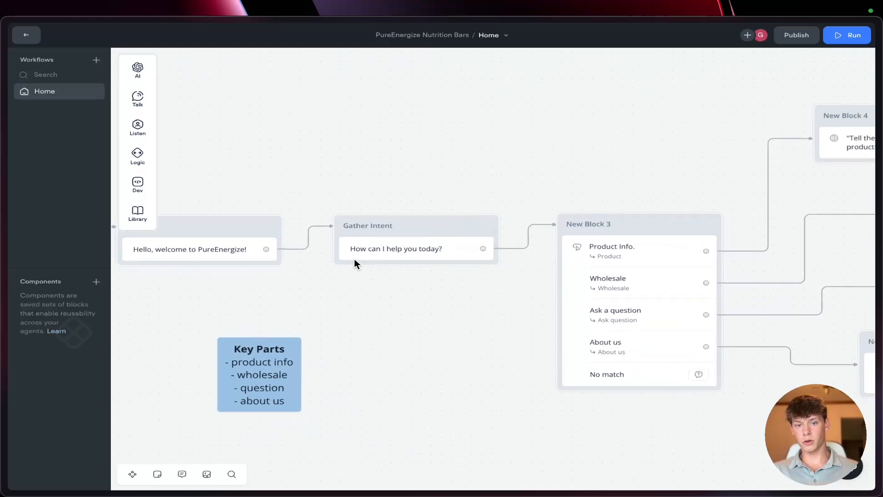
pyautogui.hscroll(4, 354, 259)
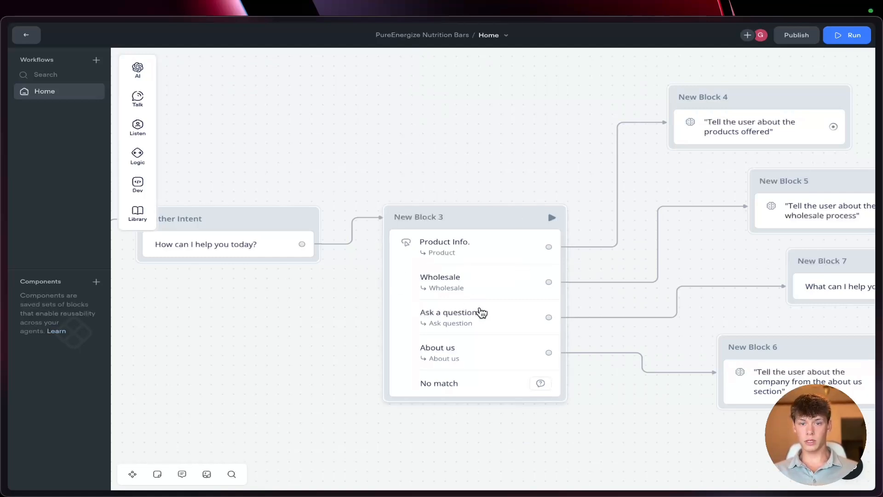
# Step: Open the settings of the topic buttons in New Block 3 and examine their attached intents and action options
pyautogui.click(482, 313)
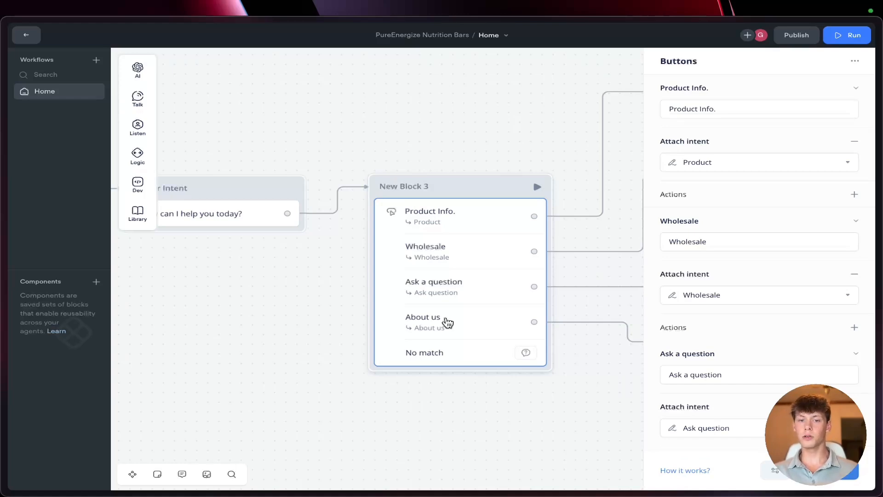
pyautogui.click(716, 243)
pyautogui.click(720, 230)
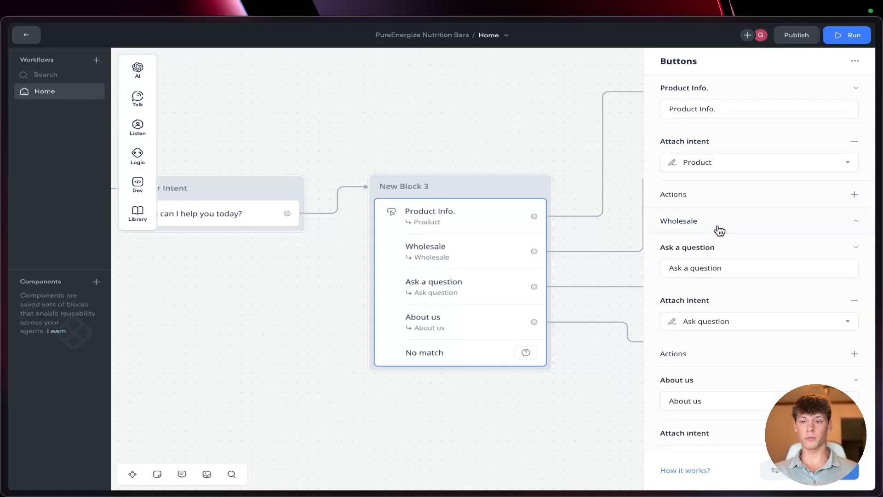
pyautogui.click(719, 230)
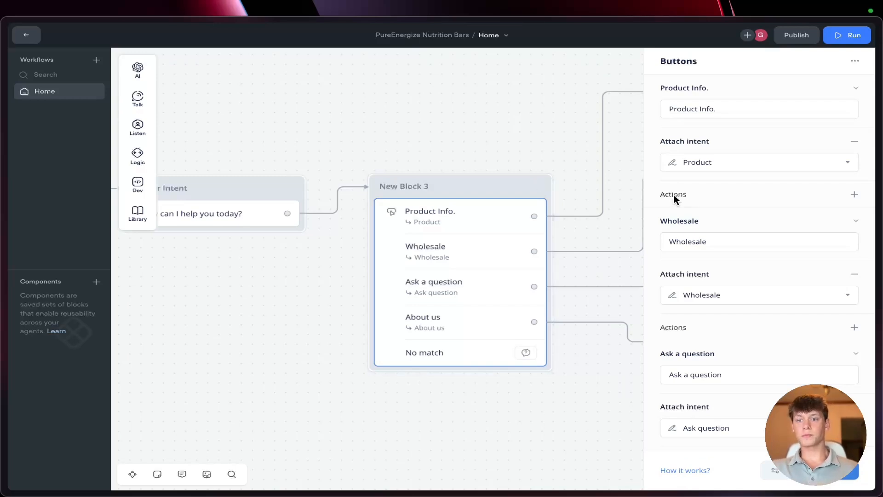
pyautogui.moveTo(674, 197)
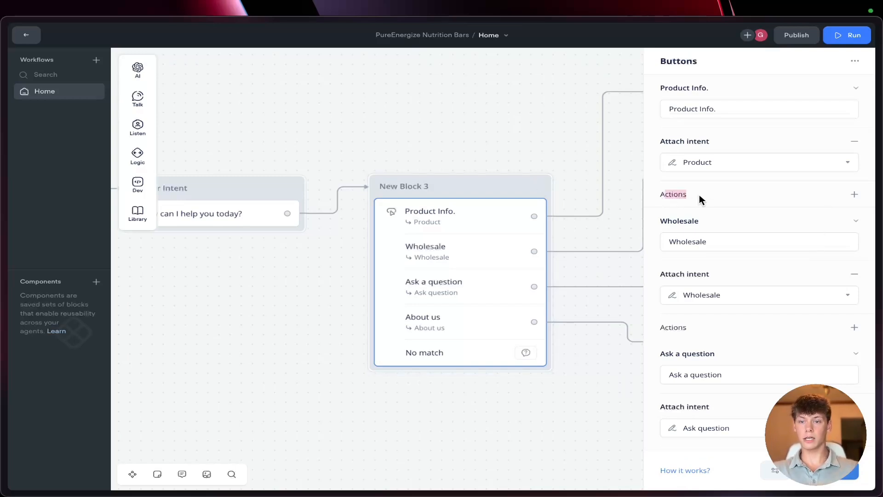
# Step: Add a Set variable action to the Product Info. button and create a new variable named intent for it
pyautogui.click(854, 194)
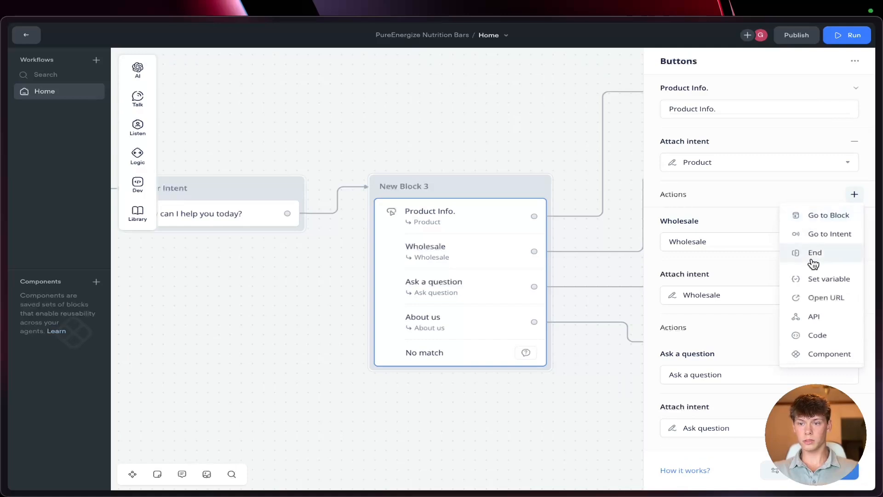
pyautogui.click(814, 277)
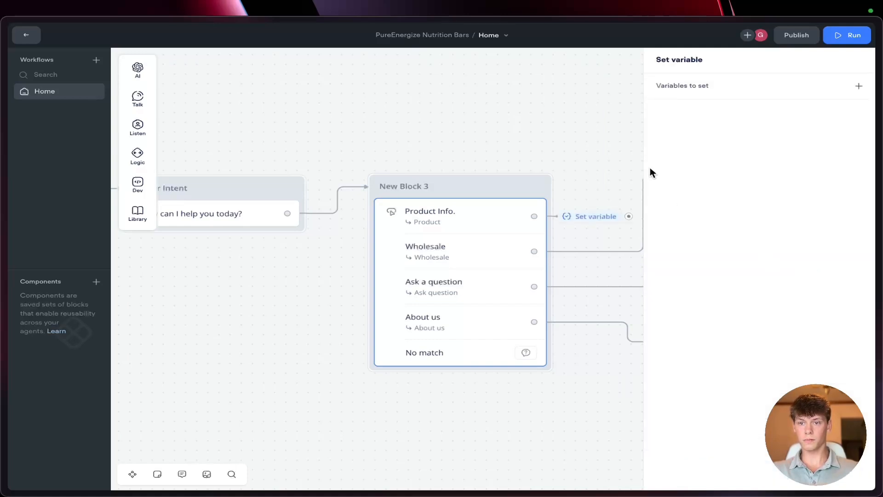
pyautogui.click(698, 91)
pyautogui.click(566, 121)
pyautogui.scroll(-1, 591, 244)
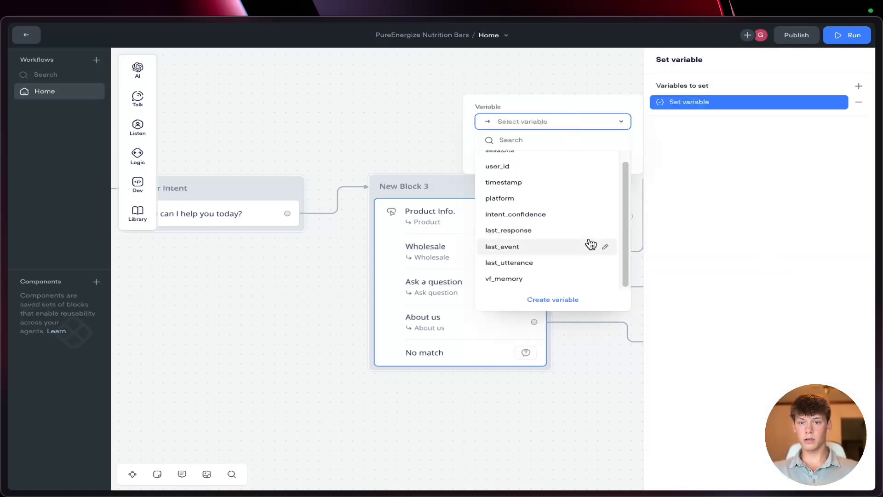
pyautogui.click(555, 299)
pyautogui.write('inten')
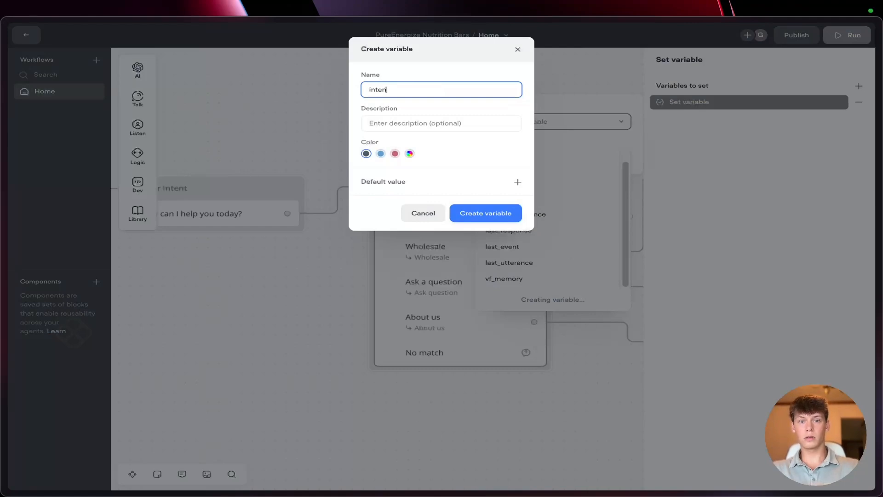
pyautogui.write('t')
pyautogui.click(477, 211)
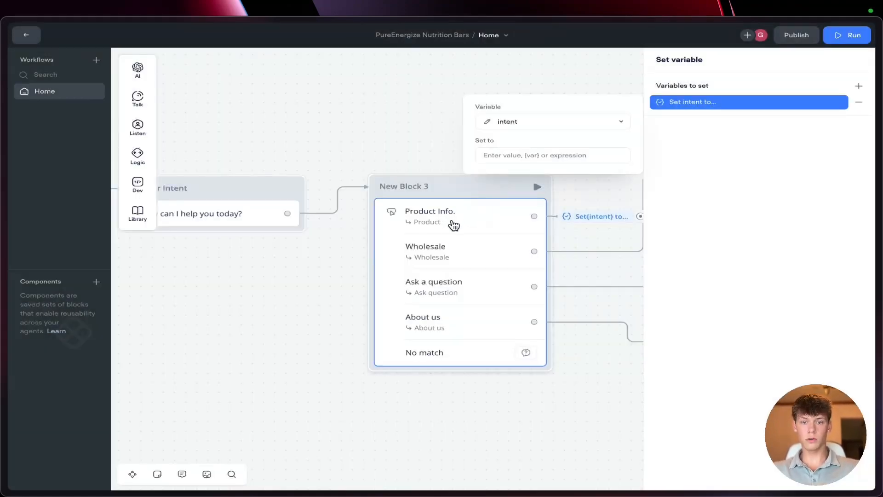
# Step: Try to set the intent variable to product info in the Product Info. button's action
pyautogui.click(580, 155)
pyautogui.write('se')
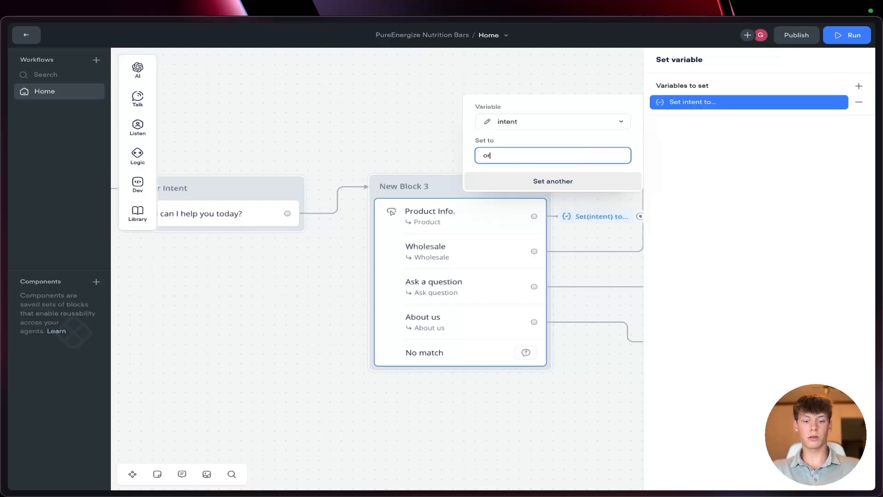
pyautogui.press('BackSpace')
pyautogui.press('BackSpace')
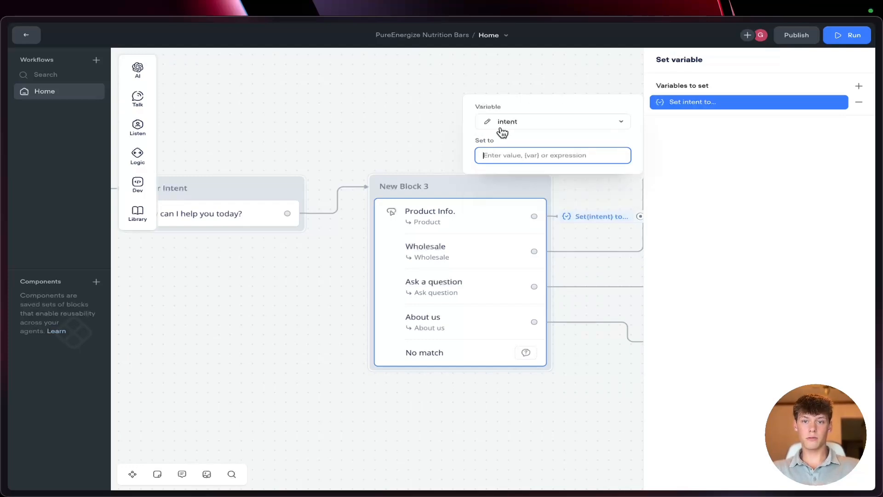
pyautogui.write('product info')
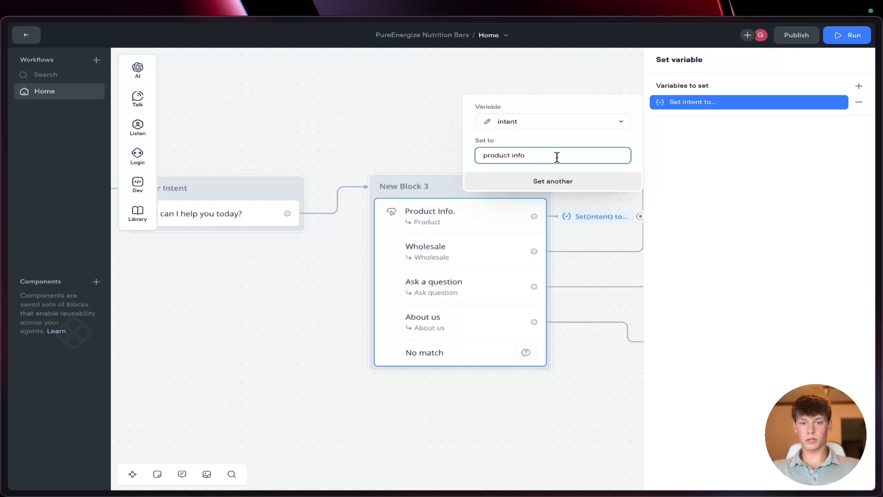
pyautogui.click(580, 230)
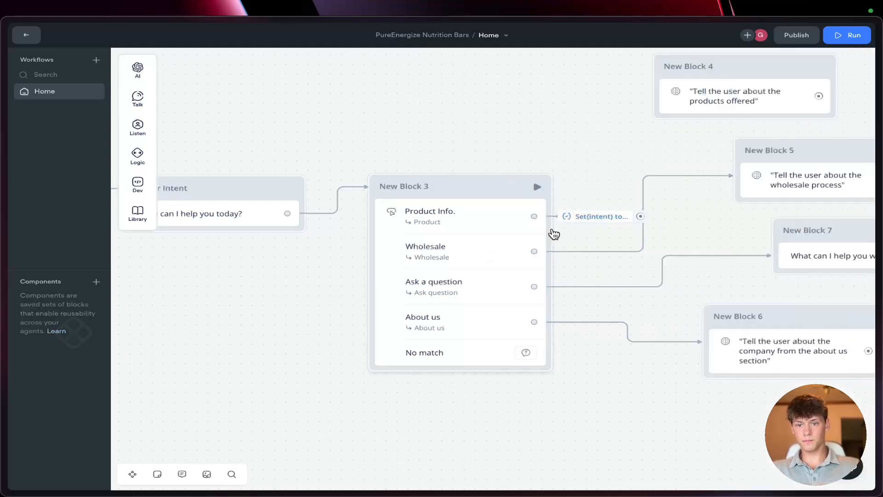
# Step: Reopen the Product Info. button's Set variable action and set its value to 'product info'
pyautogui.moveTo(579, 224)
pyautogui.click(686, 194)
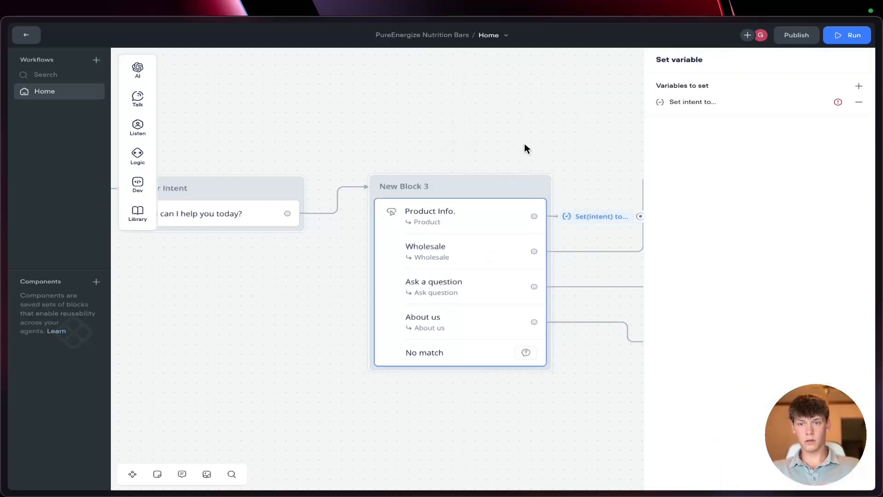
pyautogui.click(717, 102)
pyautogui.click(577, 156)
pyautogui.write('product info')
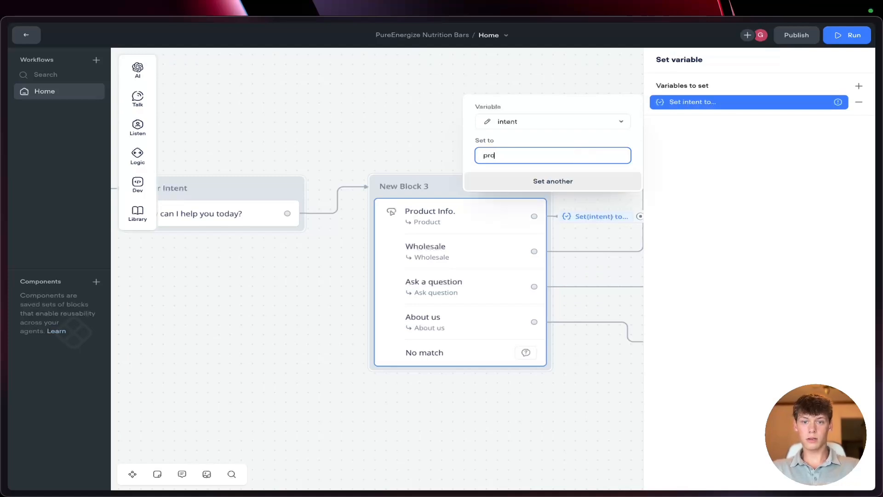
pyautogui.press('Return')
# Step: Review the Product Info. button's Set variable action, checking its chosen variable, the variable list and the quoted value
pyautogui.click(458, 212)
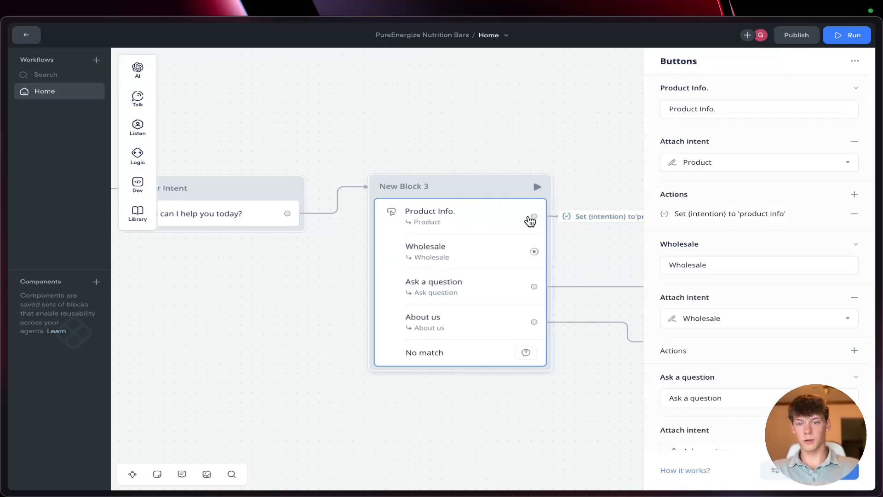
pyautogui.click(598, 220)
pyautogui.click(685, 194)
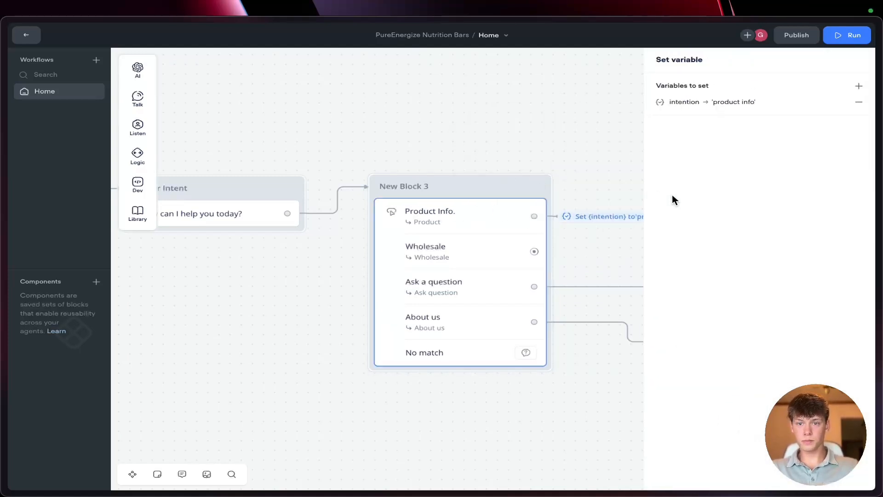
pyautogui.click(704, 105)
pyautogui.click(517, 122)
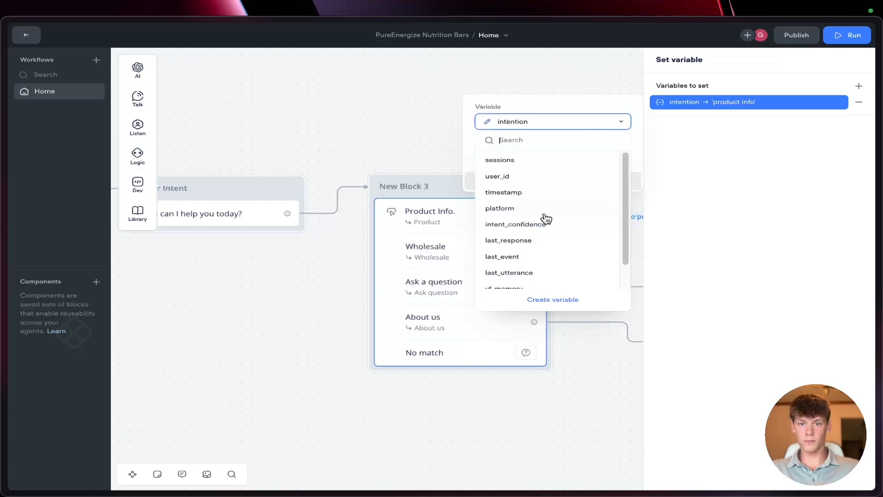
pyautogui.click(706, 214)
pyautogui.click(538, 155)
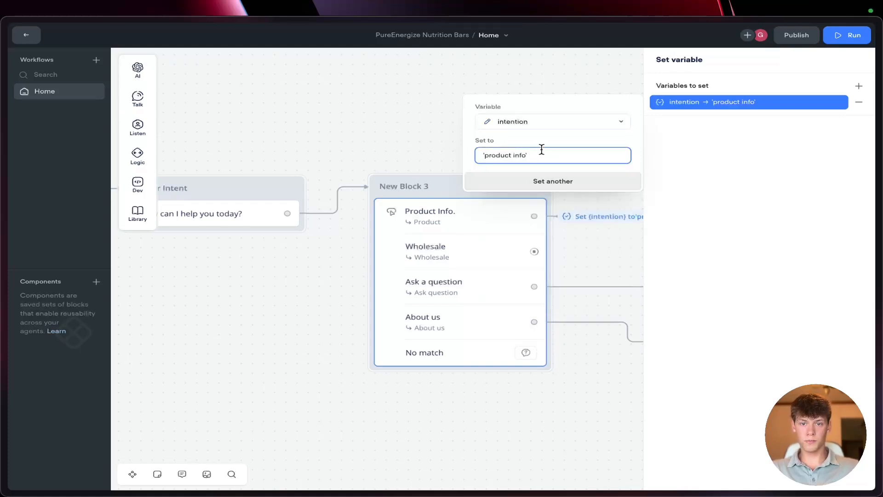
pyautogui.click(553, 139)
pyautogui.click(552, 151)
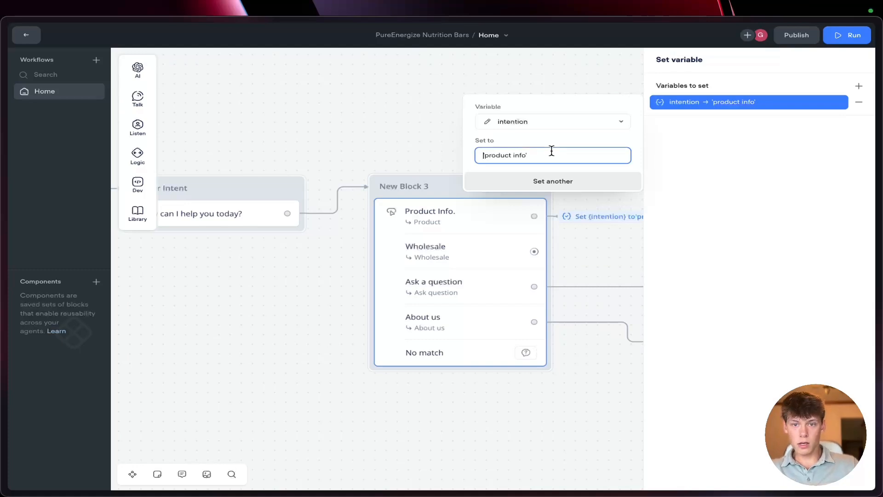
pyautogui.click(512, 143)
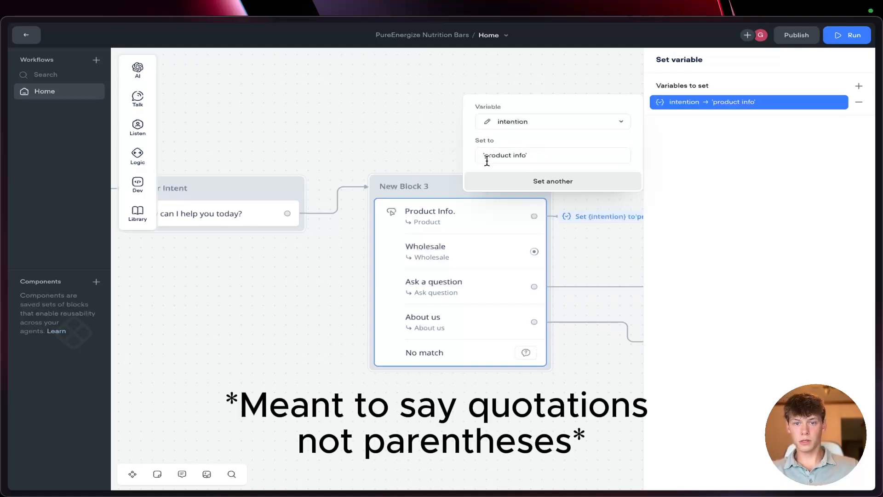
pyautogui.click(487, 161)
pyautogui.click(531, 145)
pyautogui.click(443, 150)
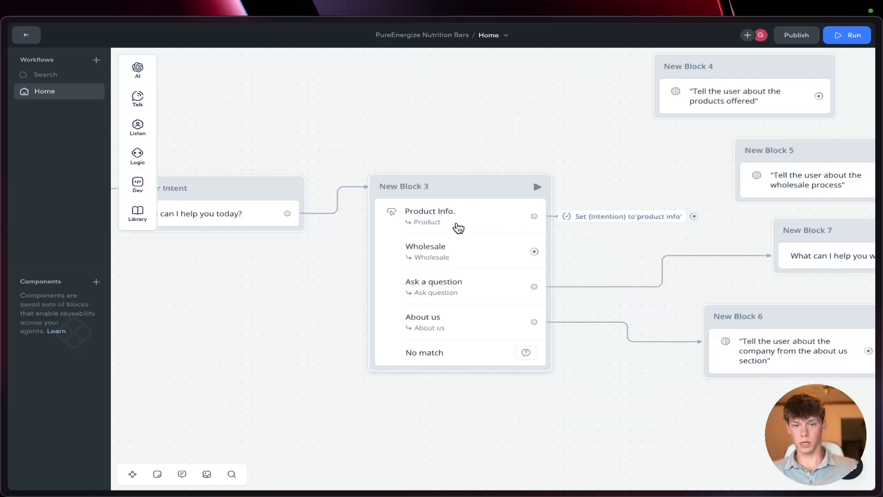
# Step: Add a Set variable action to the Wholesale button in New Block 3
pyautogui.click(468, 259)
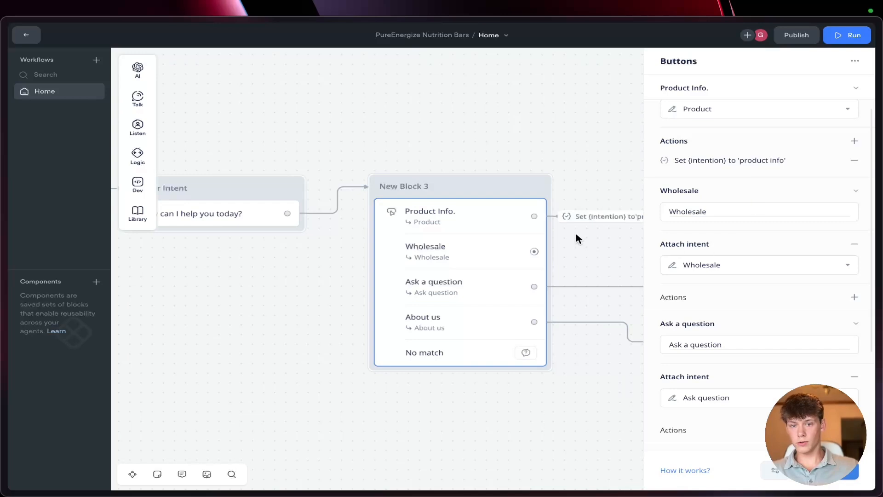
pyautogui.scroll(-1, 782, 305)
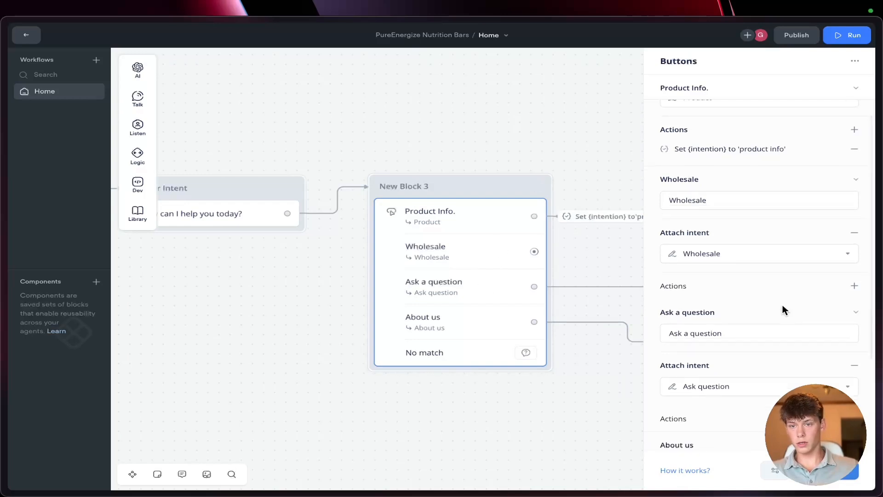
pyautogui.click(852, 286)
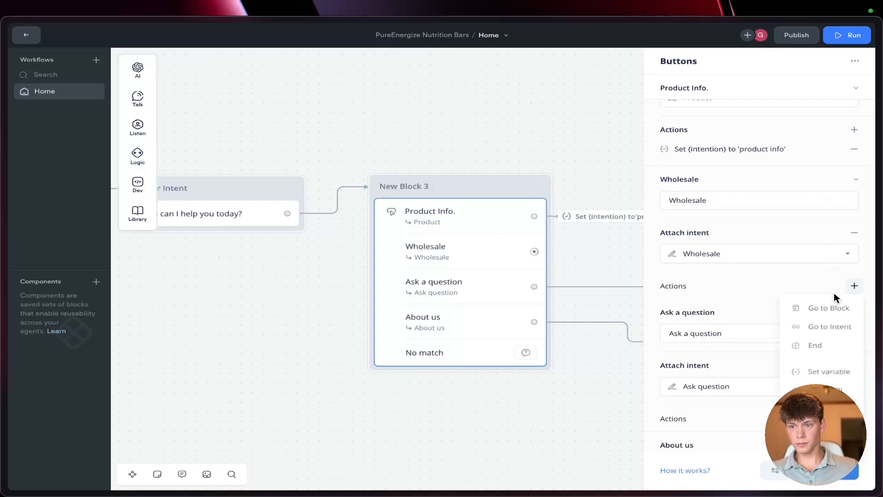
pyautogui.click(829, 370)
pyautogui.click(690, 102)
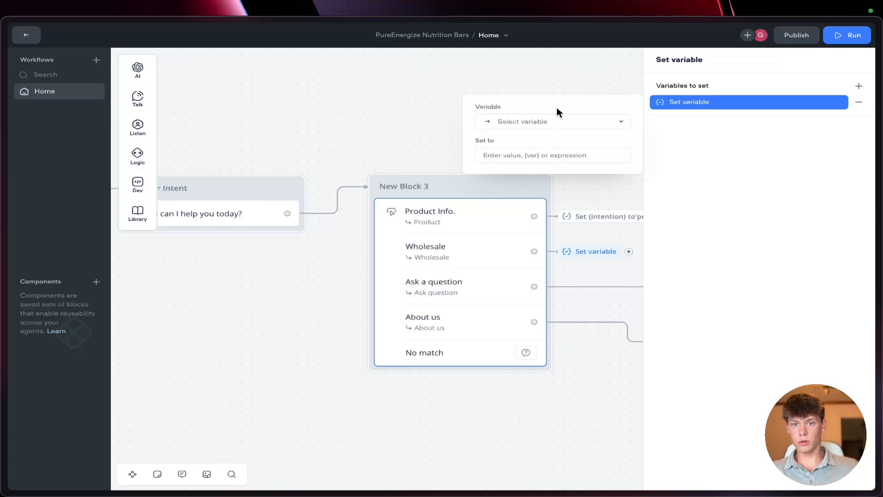
# Step: Choose the intention variable for the Wholesale action and set it to 'wholesale'
pyautogui.click(558, 119)
pyautogui.scroll(-2, 552, 248)
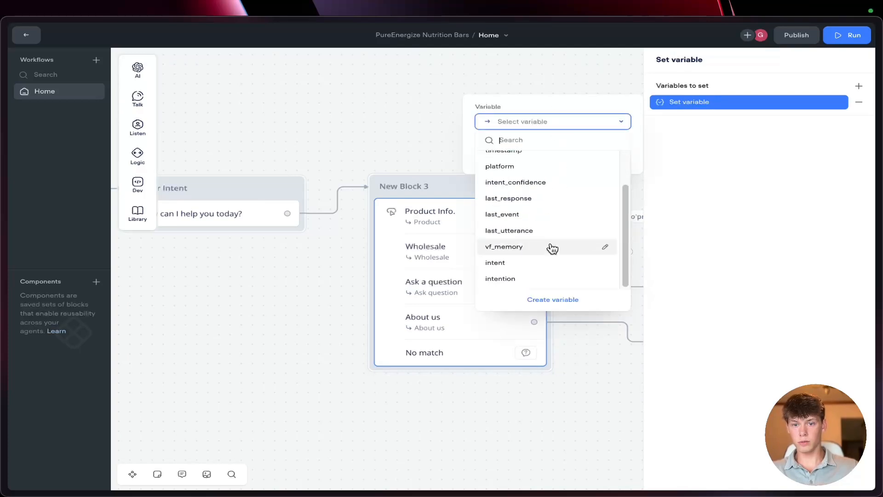
pyautogui.click(542, 279)
pyautogui.click(511, 152)
pyautogui.write('1')
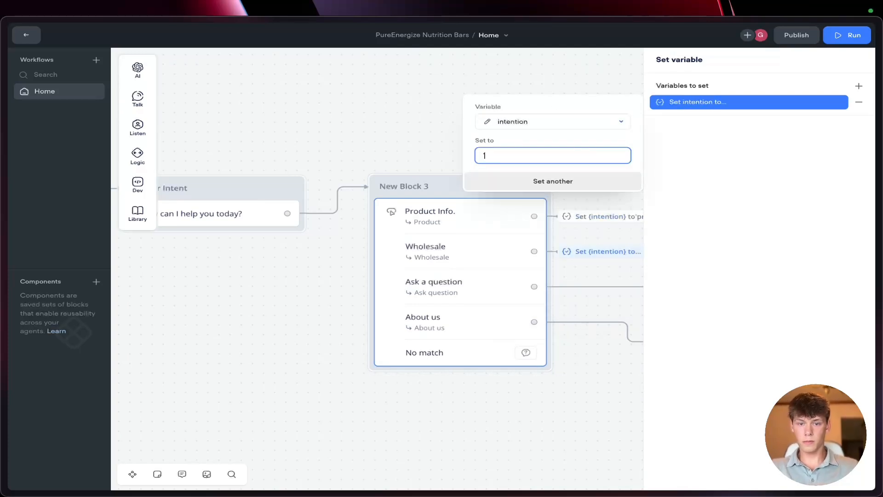
pyautogui.write('olesal')
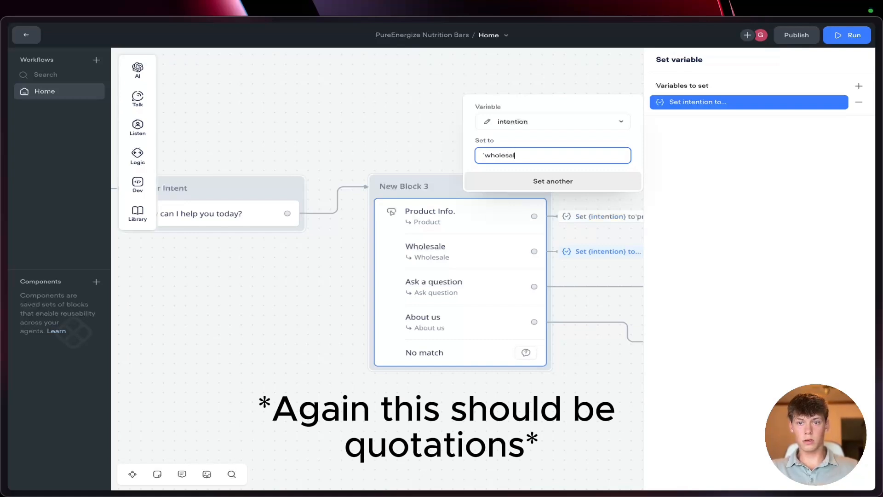
pyautogui.write("e'")
pyautogui.click(598, 200)
# Step: Add a Set variable action to the Ask a question button that sets intention to 'question'
pyautogui.scroll(-1, 597, 201)
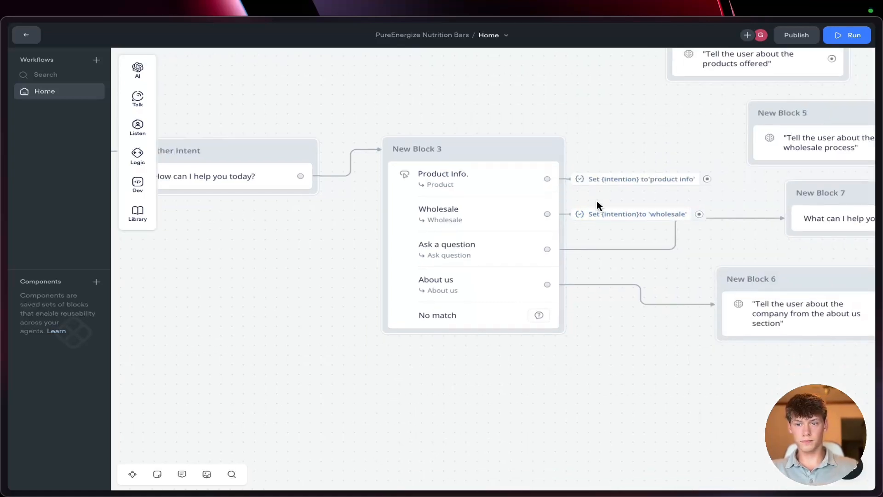
pyautogui.click(513, 244)
pyautogui.scroll(-4, 801, 184)
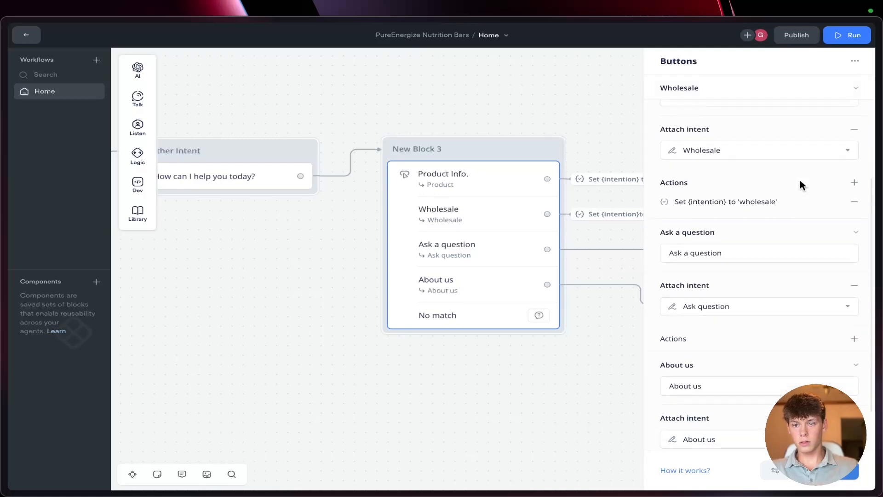
pyautogui.click(854, 305)
pyautogui.click(810, 326)
pyautogui.click(859, 85)
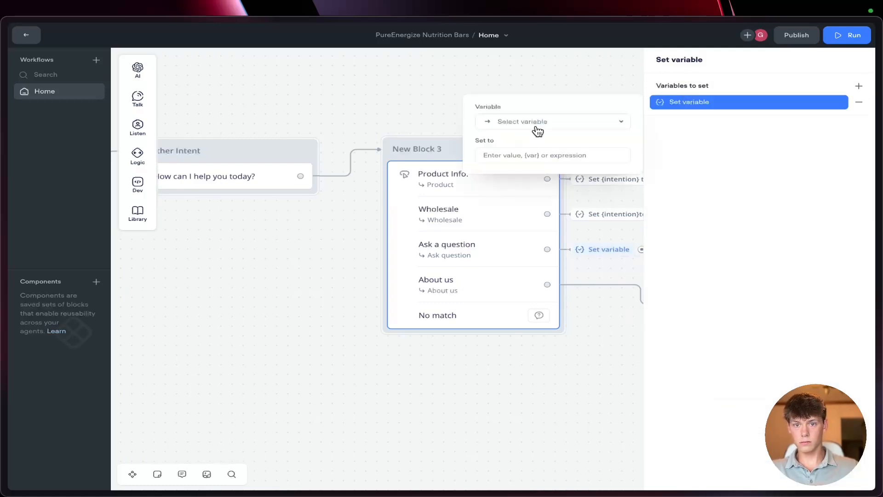
pyautogui.click(536, 122)
pyautogui.scroll(-2, 537, 258)
pyautogui.click(529, 279)
pyautogui.write("'question'")
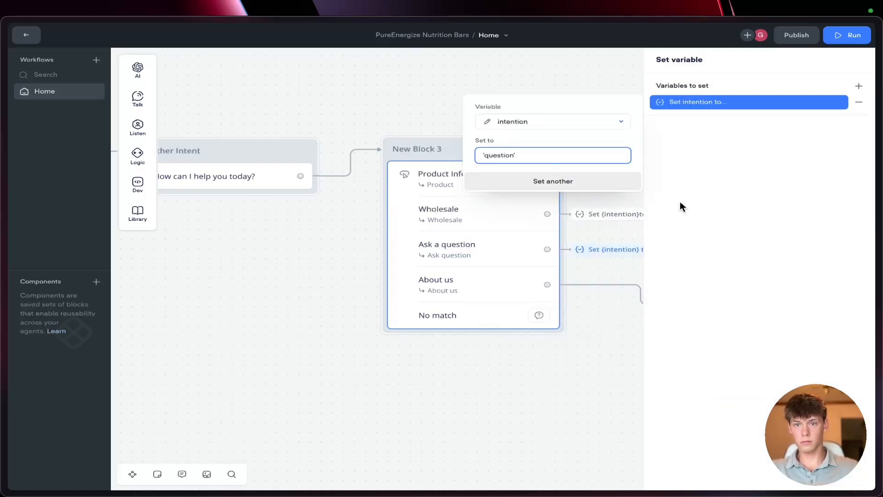
# Step: Add a Set variable action to the About us button that sets intention to 'about us'
pyautogui.click(523, 290)
pyautogui.scroll(-5, 706, 276)
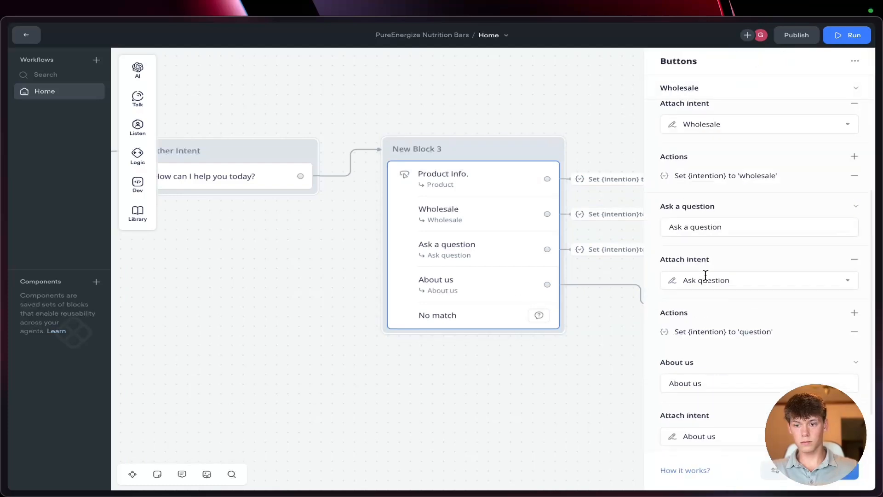
pyautogui.click(855, 409)
pyautogui.click(809, 310)
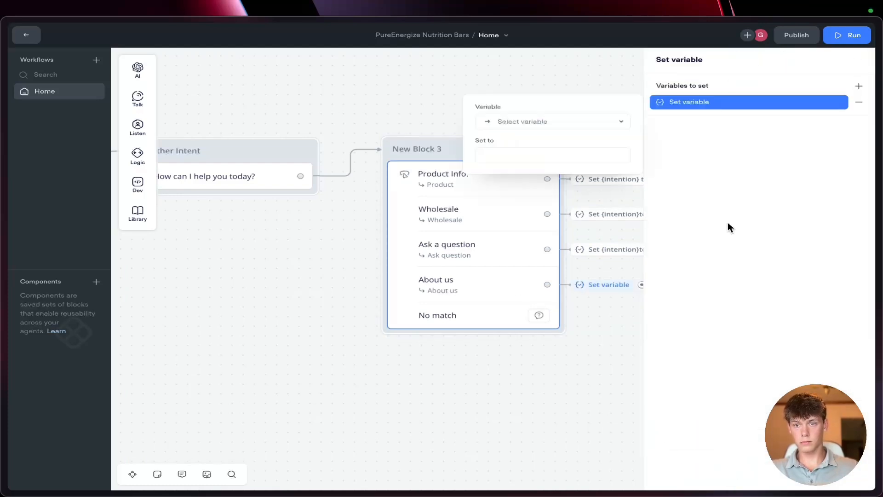
pyautogui.scroll(-2, 589, 218)
pyautogui.click(529, 279)
pyautogui.click(566, 156)
pyautogui.write("'ab")
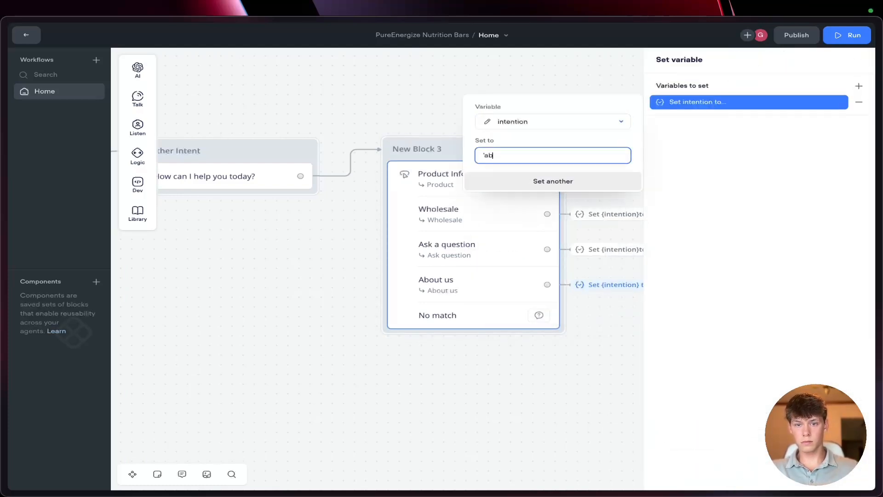
pyautogui.write("out us'")
pyautogui.click(598, 315)
# Step: Connect the 'about us' variable action to New Block 6 and the 'question' variable action to New Block 7
pyautogui.hscroll(2, 597, 314)
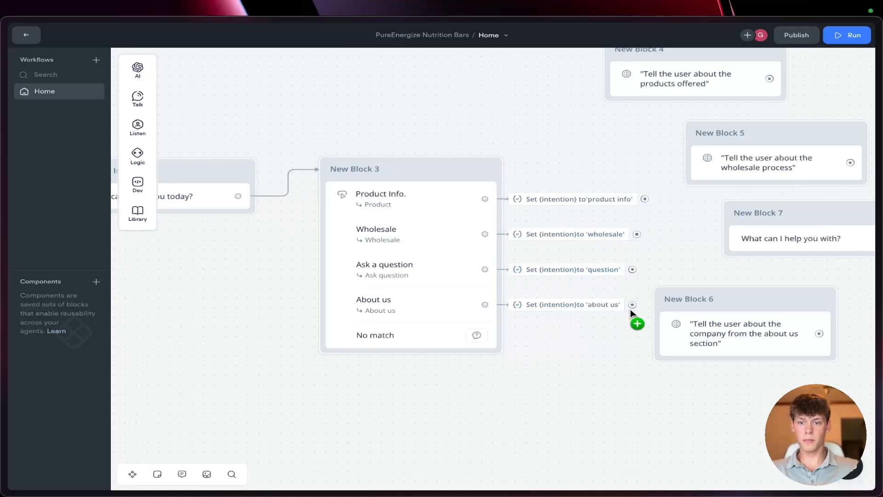
pyautogui.moveTo(631, 310); pyautogui.dragTo(658, 309)
pyautogui.click(727, 331)
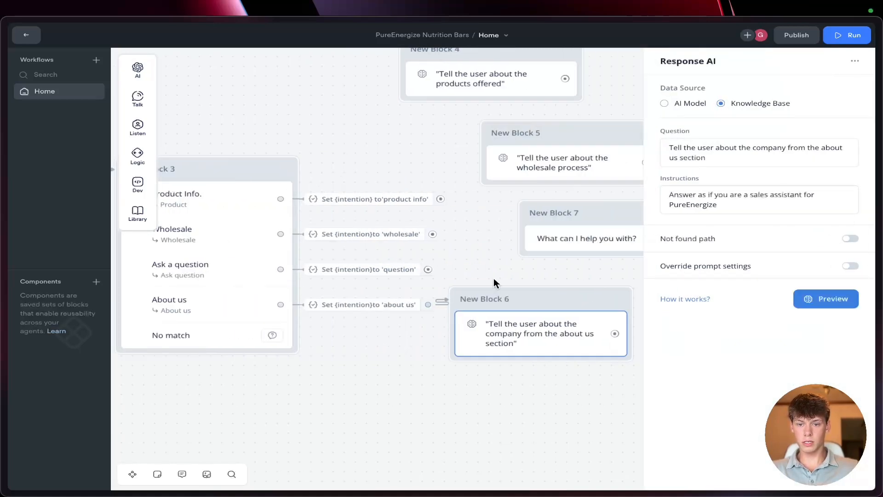
pyautogui.click(493, 277)
pyautogui.moveTo(427, 269); pyautogui.dragTo(530, 210)
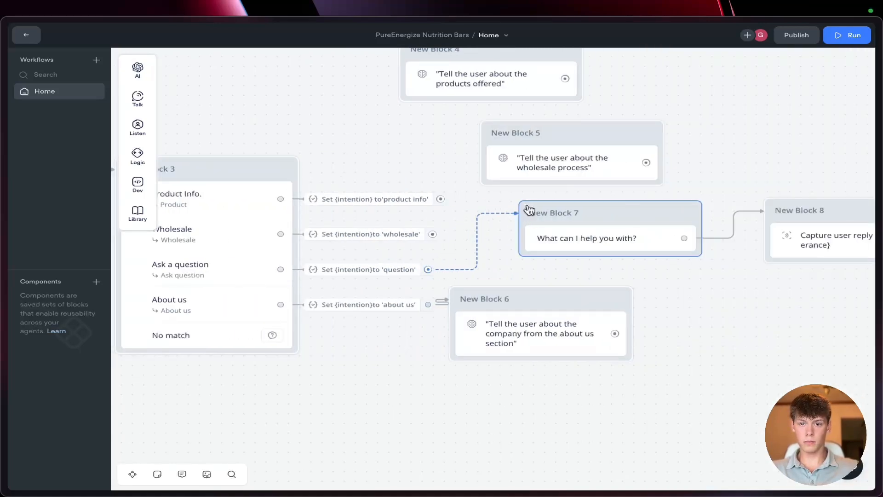
# Step: Connect the 'wholesale' variable action to New Block 5 and the 'product info' variable action to New Block 4
pyautogui.click(372, 232)
pyautogui.moveTo(363, 234); pyautogui.dragTo(416, 135)
pyautogui.moveTo(371, 199); pyautogui.dragTo(382, 180)
pyautogui.click(464, 133)
pyautogui.hscroll(-2, 474, 130)
pyautogui.scroll(-1, 474, 130)
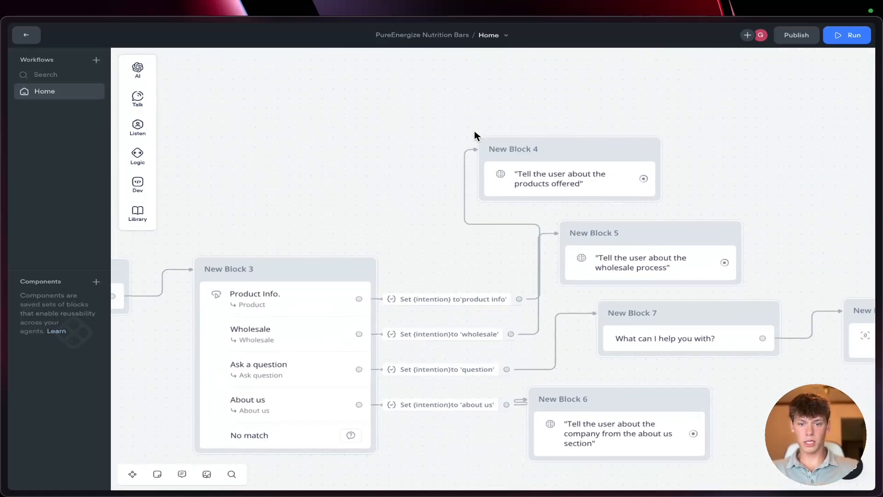
# Step: Review the New Block 3 buttons, their set intention actions and the links to the response blocks
pyautogui.hscroll(1, 474, 131)
pyautogui.hscroll(-2, 565, 304)
pyautogui.scroll(-1, 565, 304)
pyautogui.click(594, 186)
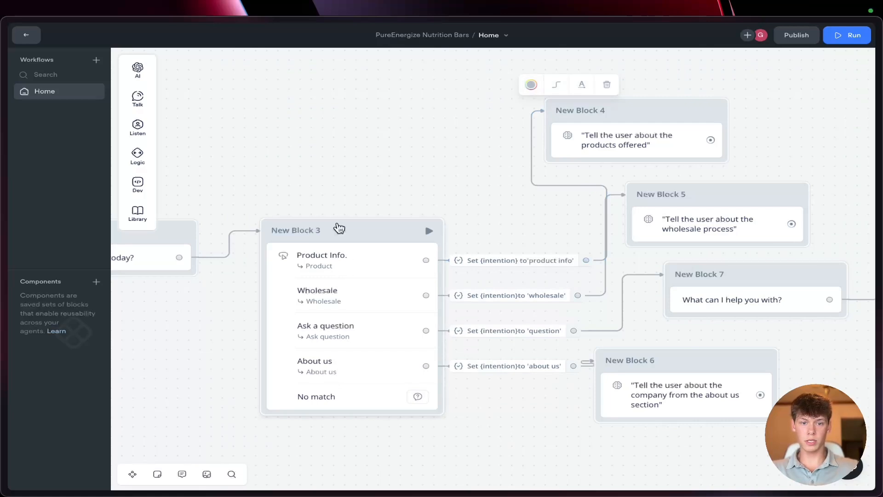
pyautogui.moveTo(257, 193); pyautogui.dragTo(443, 463)
pyautogui.click(443, 463)
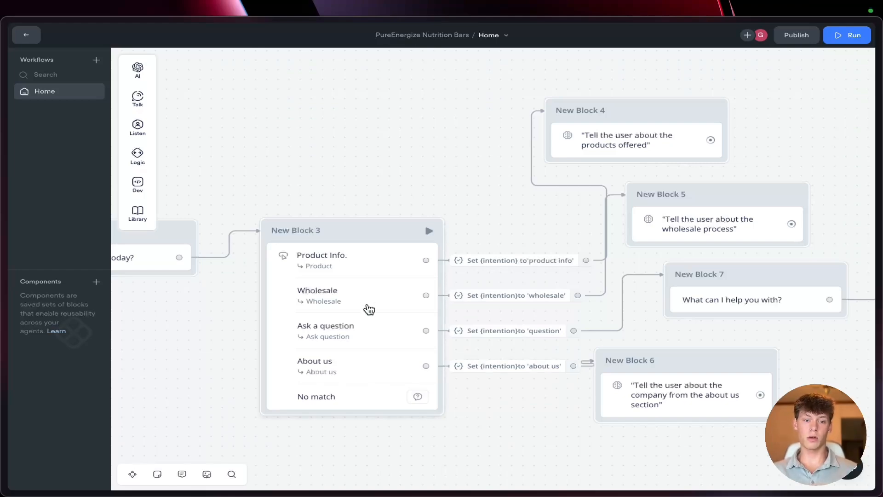
pyautogui.hscroll(-2, 371, 304)
pyautogui.scroll(1, 371, 304)
pyautogui.hscroll(-1, 374, 306)
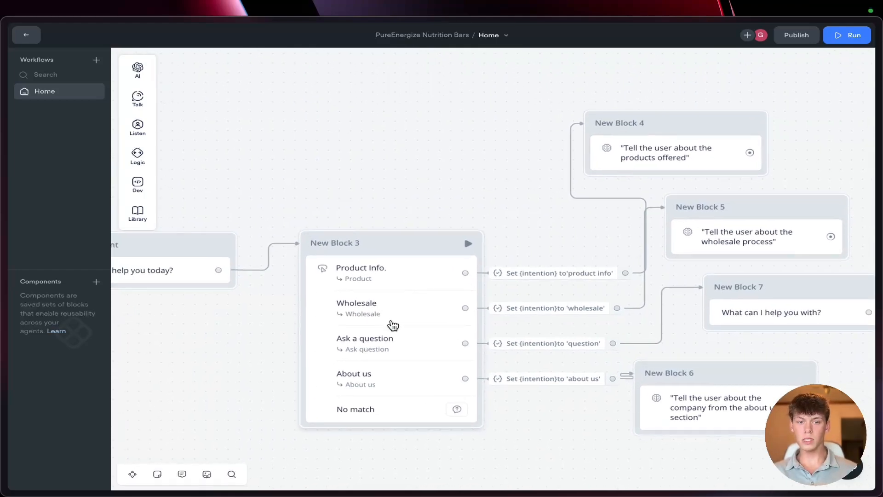
pyautogui.scroll(3, 391, 325)
pyautogui.scroll(-3, 393, 324)
pyautogui.hscroll(-1, 393, 324)
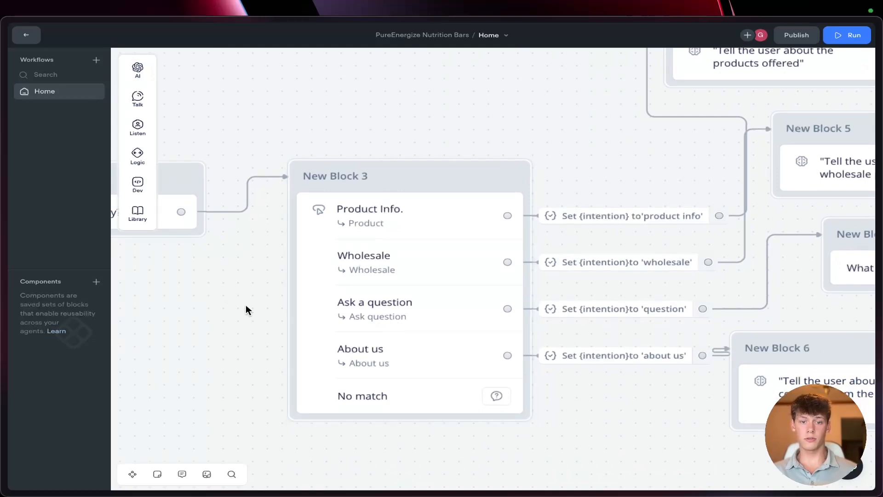
pyautogui.scroll(-3, 246, 310)
pyautogui.hscroll(-3, 251, 309)
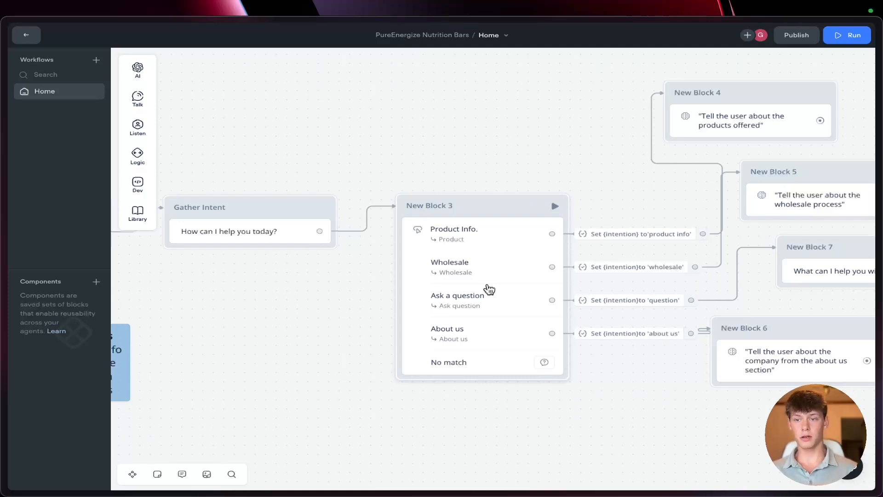
pyautogui.hscroll(2, 391, 327)
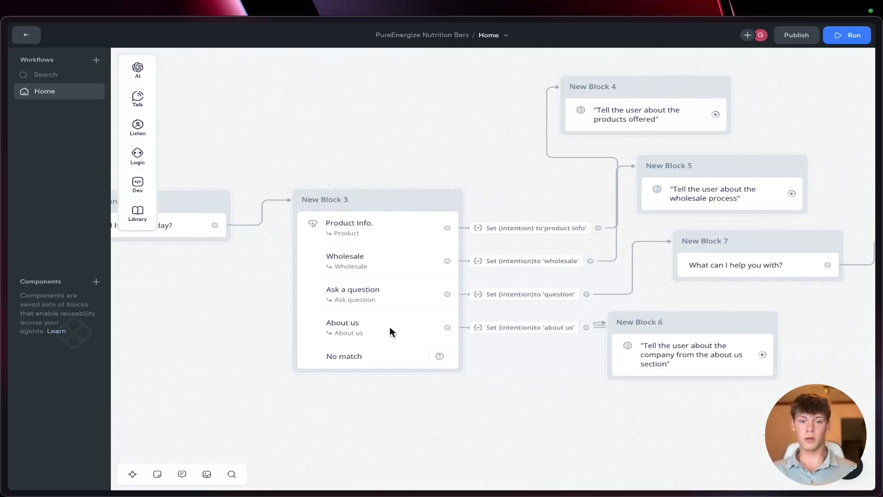
# Step: Move New Block 5 farther to the right on the canvas, away from the connector to New Block 4
pyautogui.scroll(-4, 390, 327)
pyautogui.moveTo(594, 227); pyautogui.dragTo(655, 227)
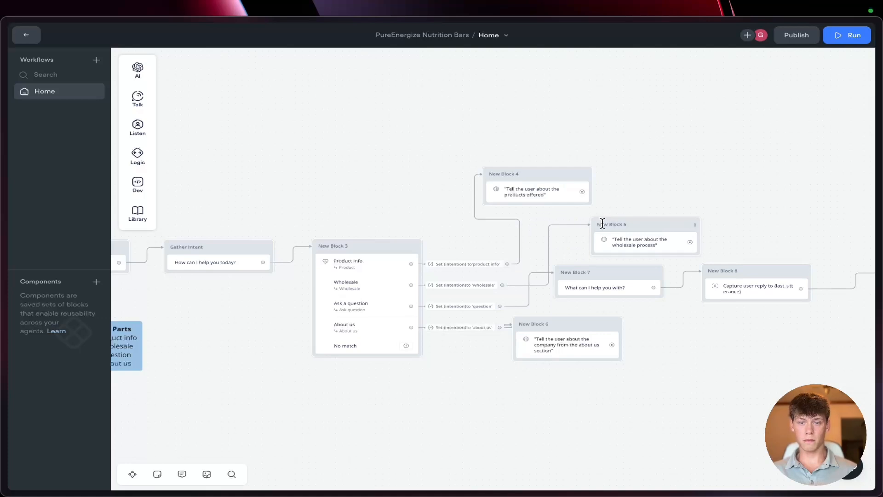